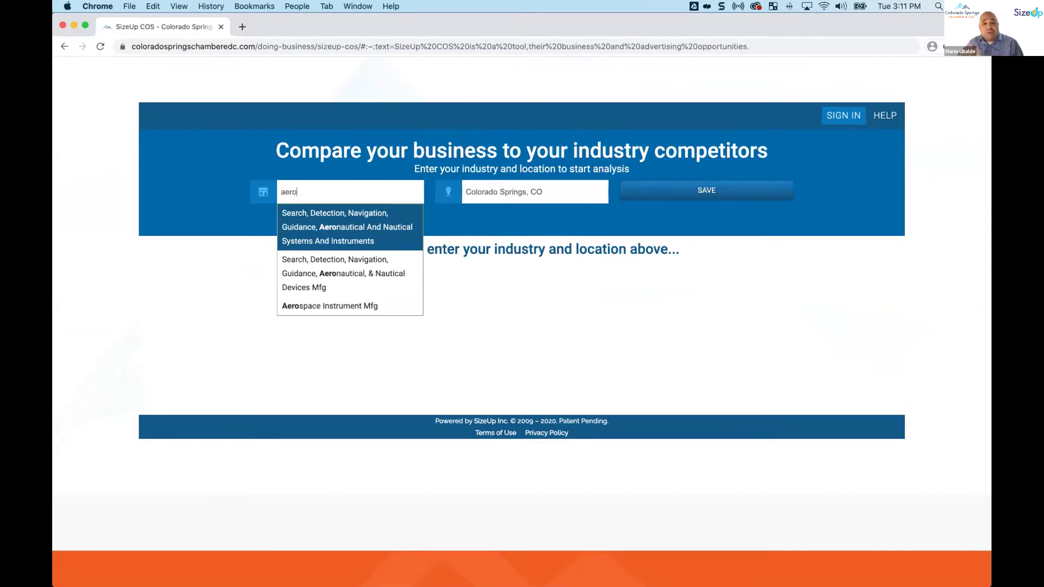
Set the industry to Coffee Shops and start the analysis for Colorado Springs, CO.
{"action": "key", "text": "BackSpace"}
{"action": "key", "text": "BackSpace"}
{"action": "key", "text": "BackSpace"}
{"action": "key", "text": "BackSpace"}
{"action": "type", "text": "cof"}
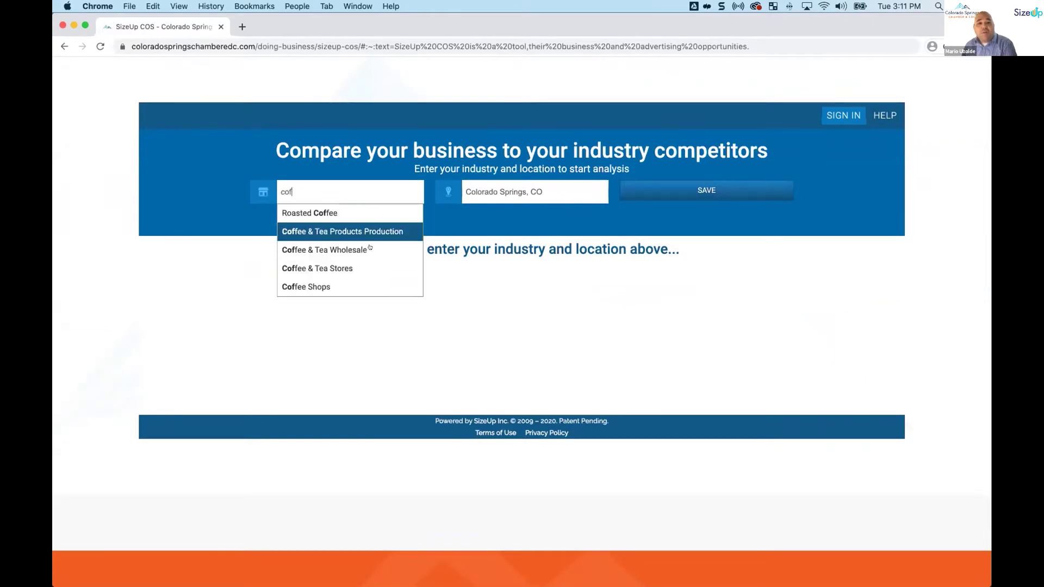
{"action": "left_click", "coordinate": [363, 282]}
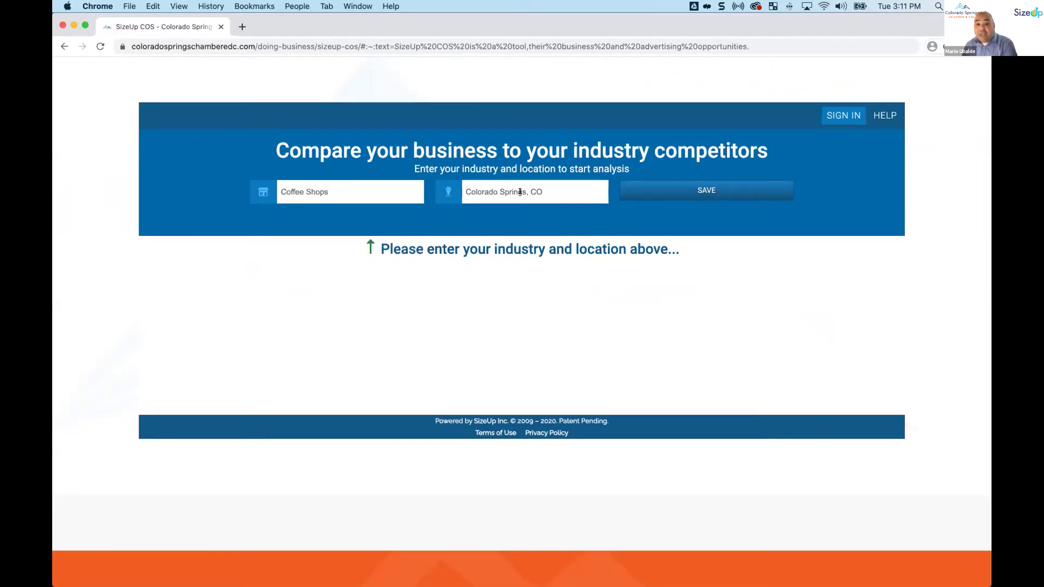
{"action": "left_click", "coordinate": [700, 191]}
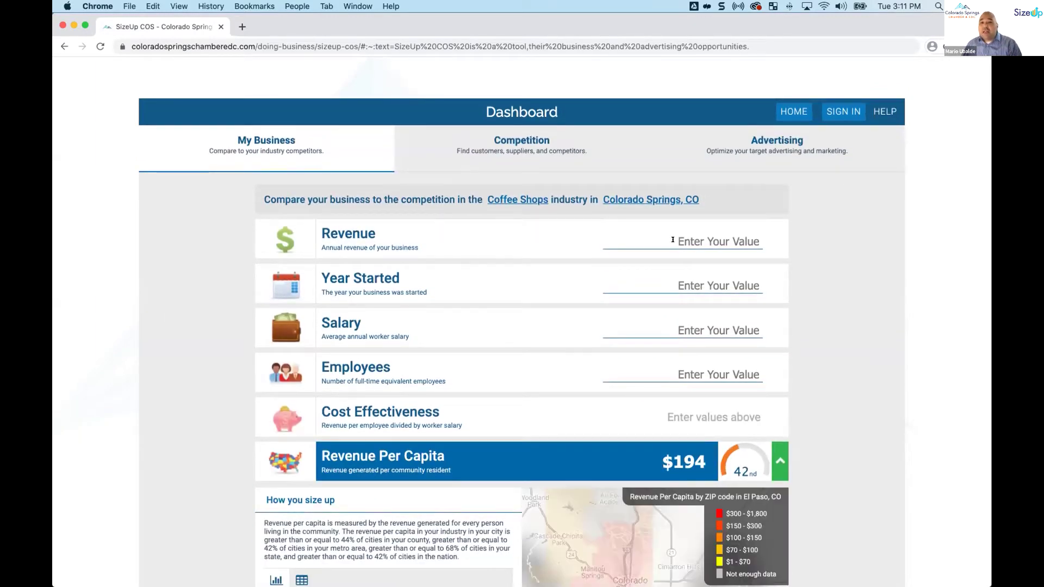
Enter an annual business revenue of $705,000 to generate the revenue comparison.
{"action": "left_click", "coordinate": [672, 240]}
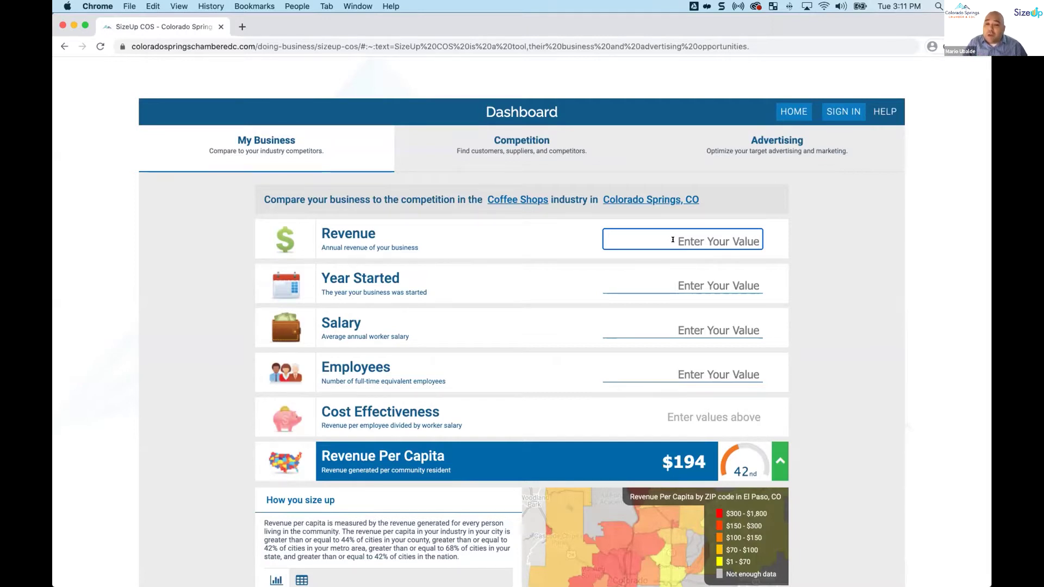
{"action": "type", "text": "7"}
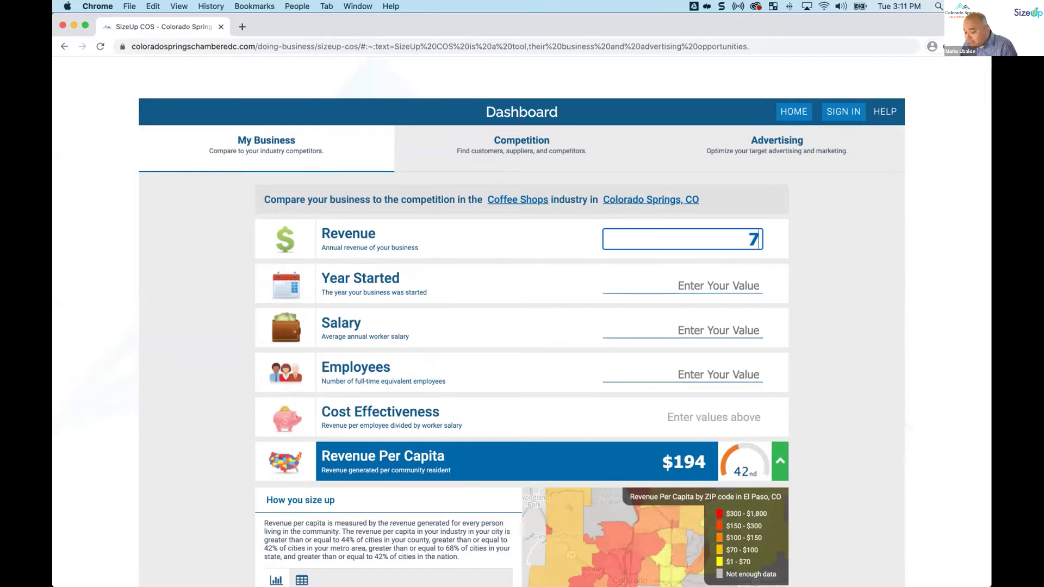
{"action": "type", "text": "05000"}
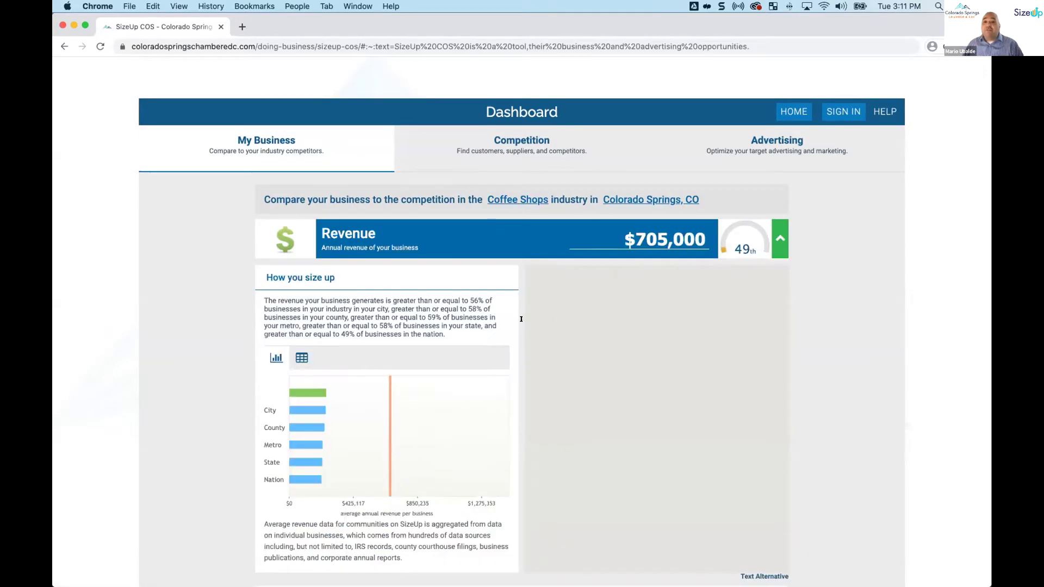
Examine the revenue comparison chart and zoom the average annual revenue map in two levels.
{"action": "scroll", "coordinate": [227, 353], "scroll_direction": "down", "scroll_amount": 2}
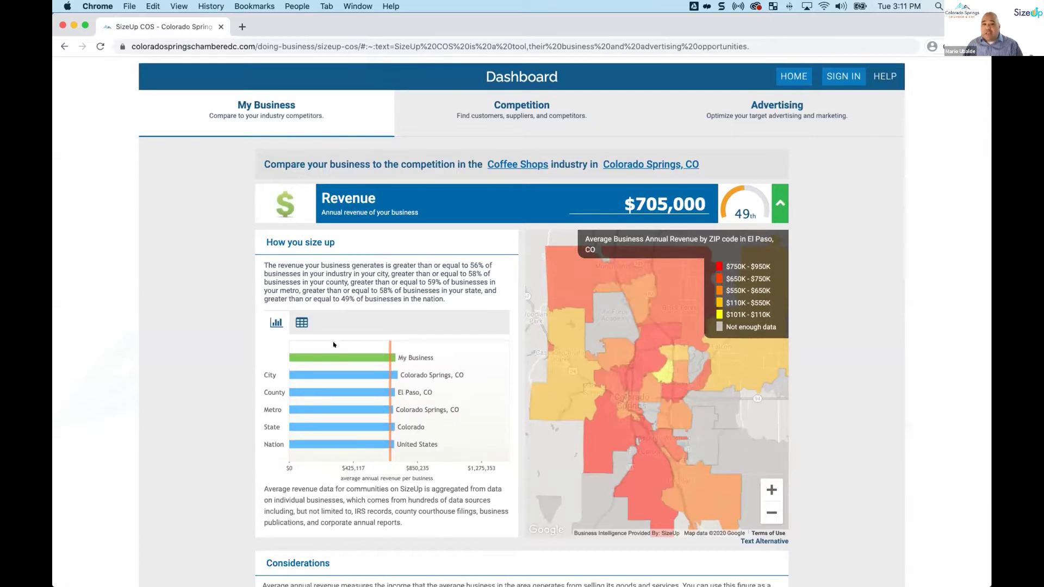
{"action": "mouse_move", "coordinate": [337, 374]}
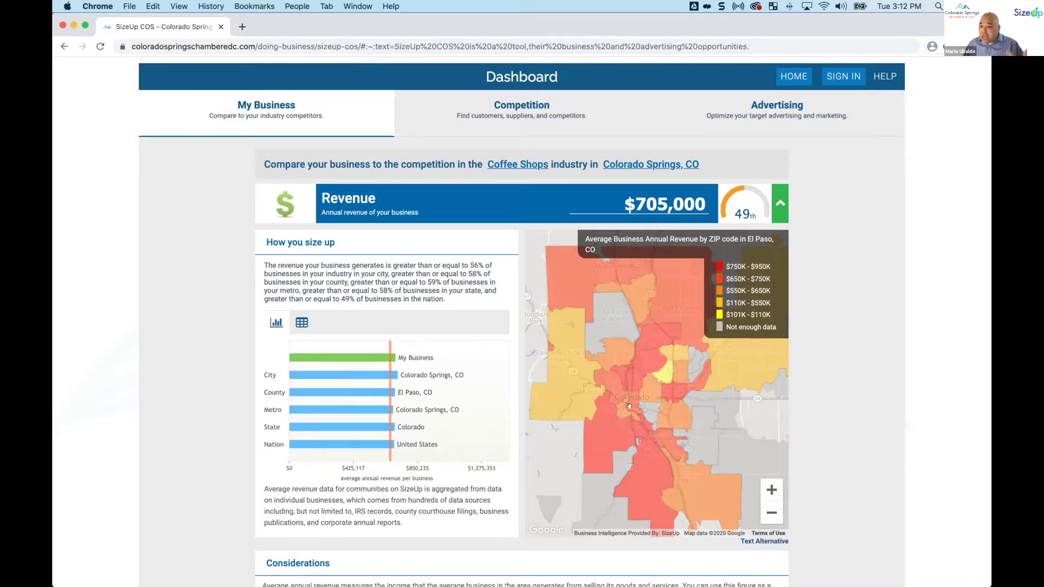
{"action": "left_click", "coordinate": [772, 490]}
{"action": "left_click", "coordinate": [772, 489]}
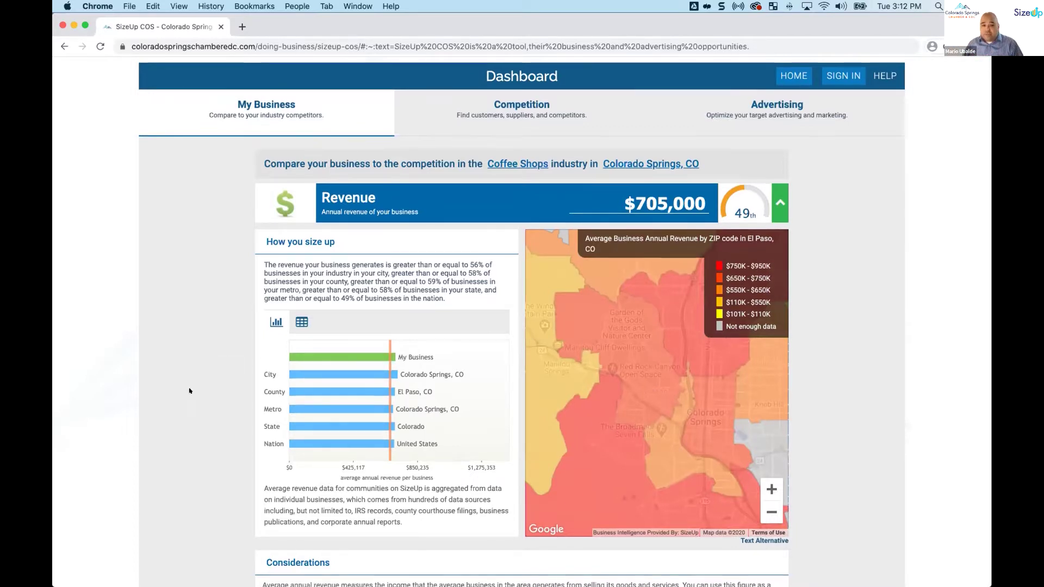
Enter 2012 as the year the business started to generate the years-in-business report.
{"action": "scroll", "coordinate": [190, 391], "scroll_direction": "down", "scroll_amount": 2}
{"action": "scroll", "coordinate": [190, 390], "scroll_direction": "down", "scroll_amount": 3}
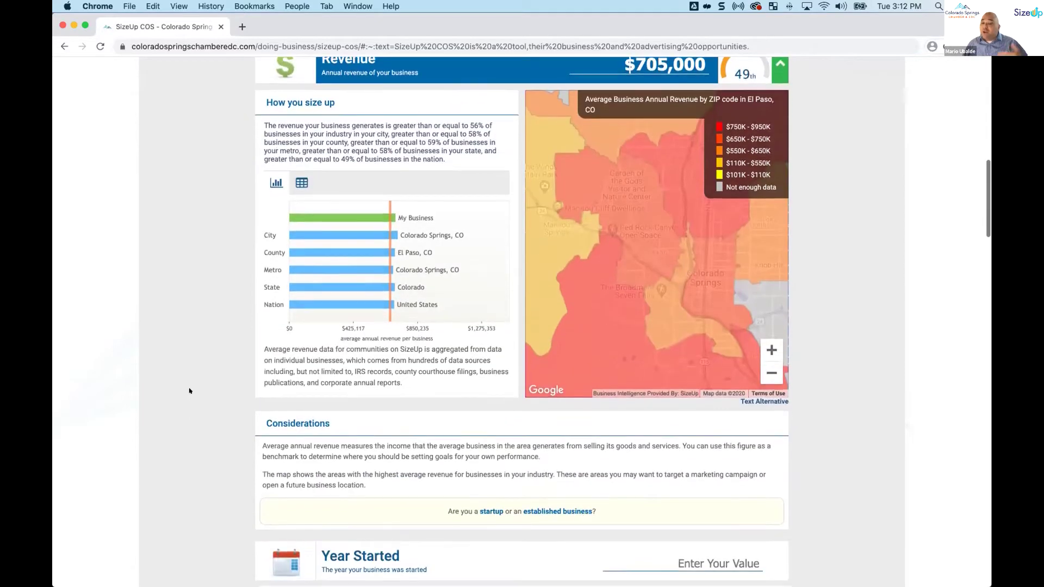
{"action": "scroll", "coordinate": [190, 390], "scroll_direction": "down", "scroll_amount": 1}
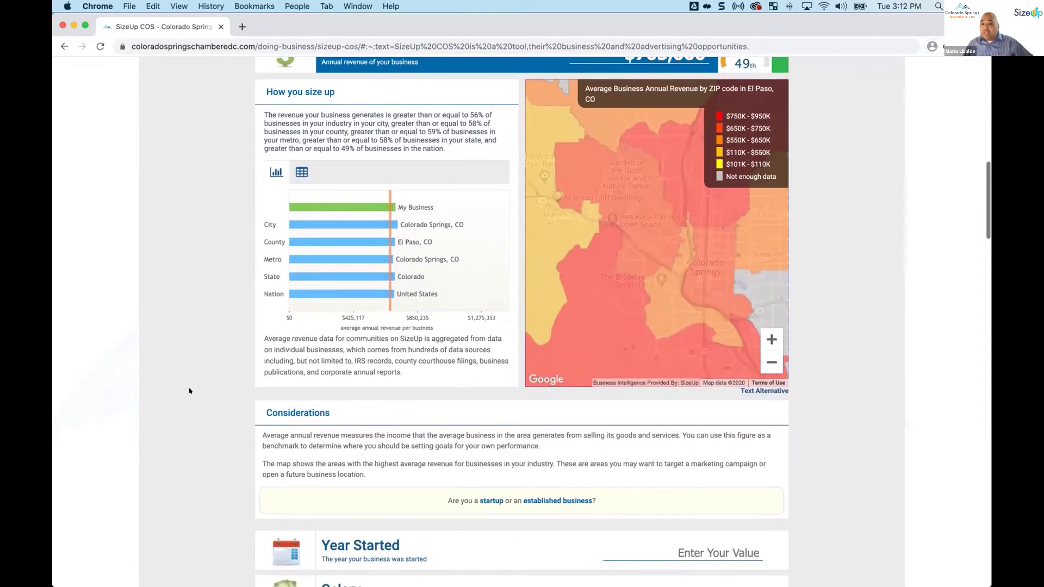
{"action": "scroll", "coordinate": [189, 390], "scroll_direction": "down", "scroll_amount": 1}
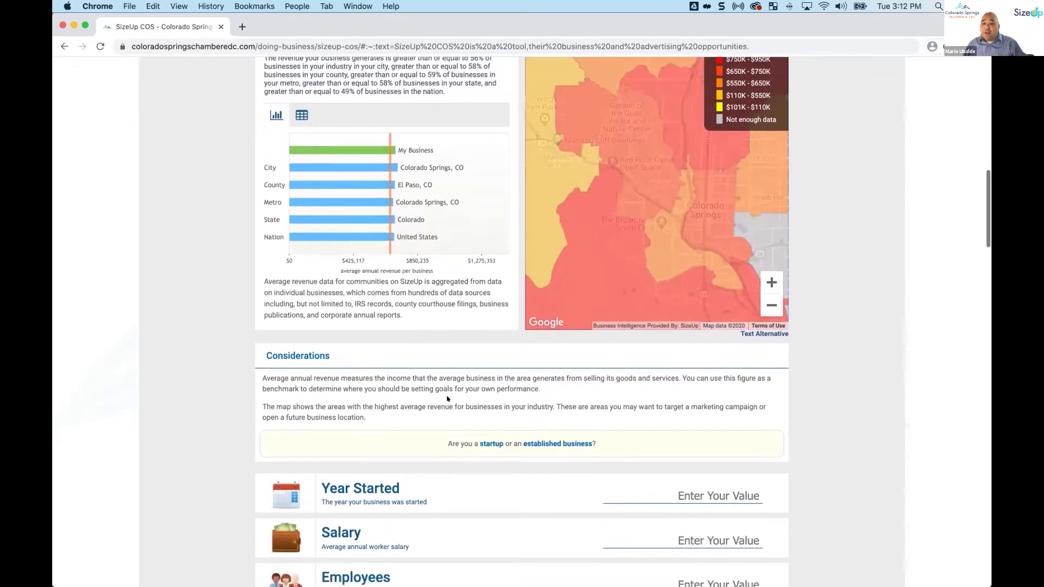
{"action": "left_click", "coordinate": [672, 495]}
{"action": "type", "text": "2012"}
{"action": "key", "text": "Tab"}
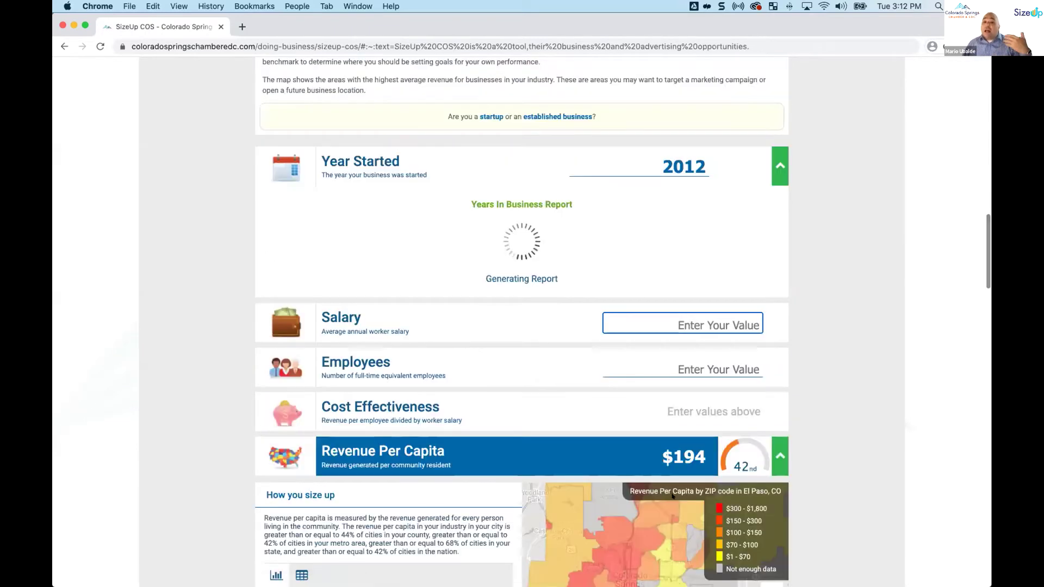
Hide the Nation and State series in the Year Started chart and inspect the local 2018 data points.
{"action": "scroll", "coordinate": [546, 425], "scroll_direction": "down", "scroll_amount": 2}
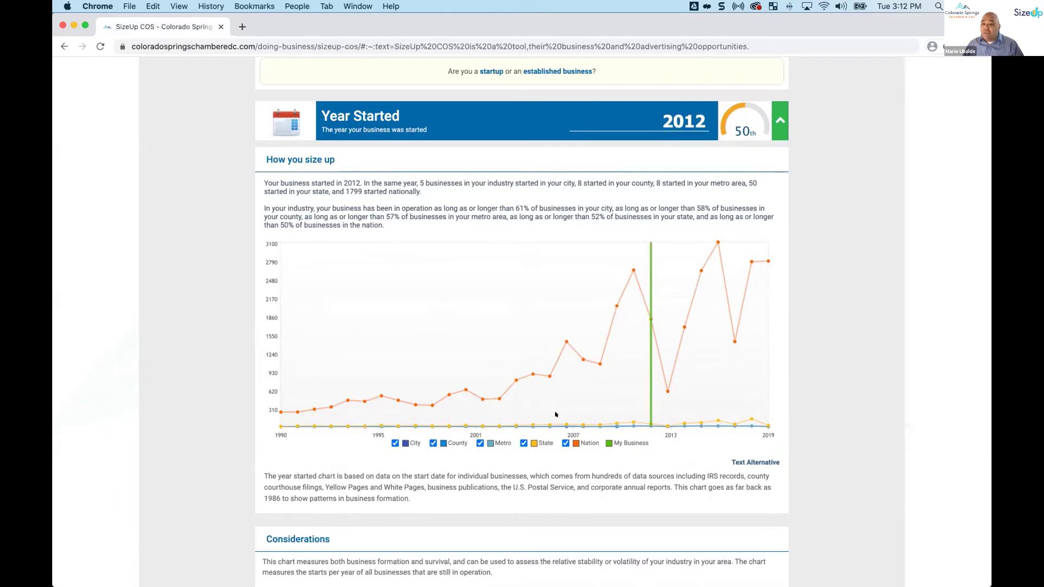
{"action": "left_click", "coordinate": [565, 443]}
{"action": "left_click", "coordinate": [523, 443]}
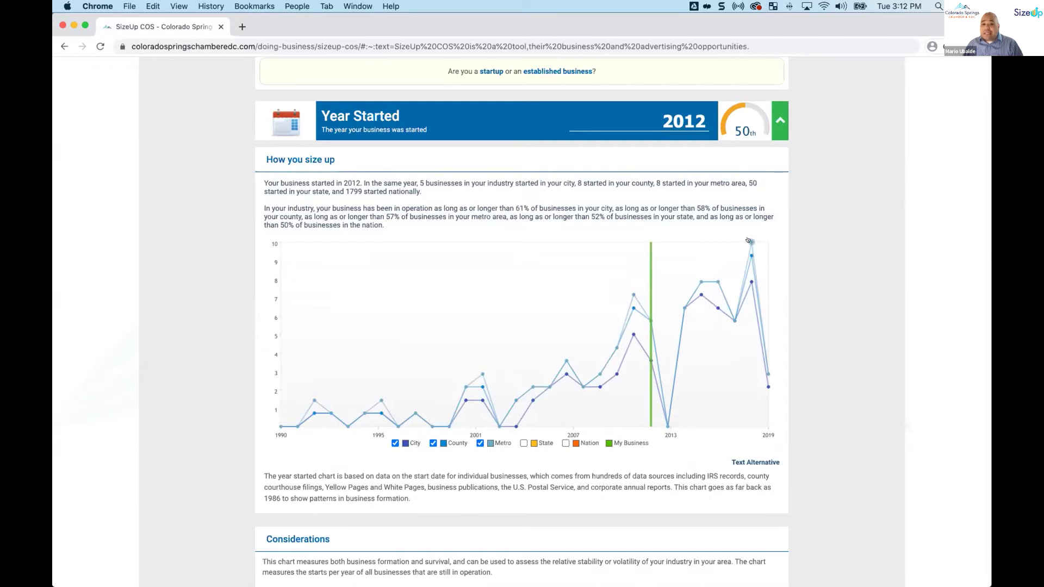
{"action": "mouse_move", "coordinate": [746, 255]}
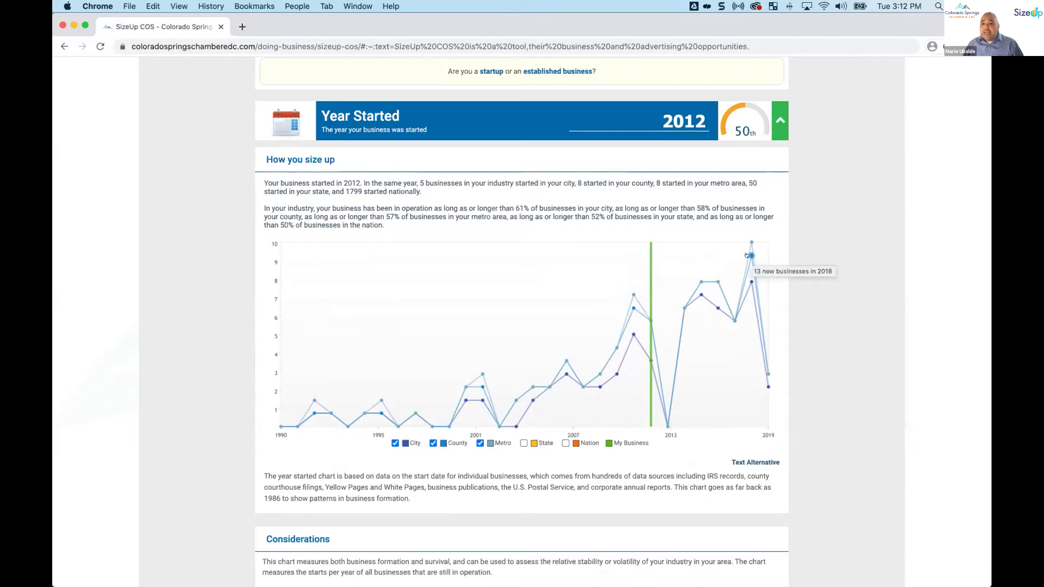
{"action": "mouse_move", "coordinate": [745, 282]}
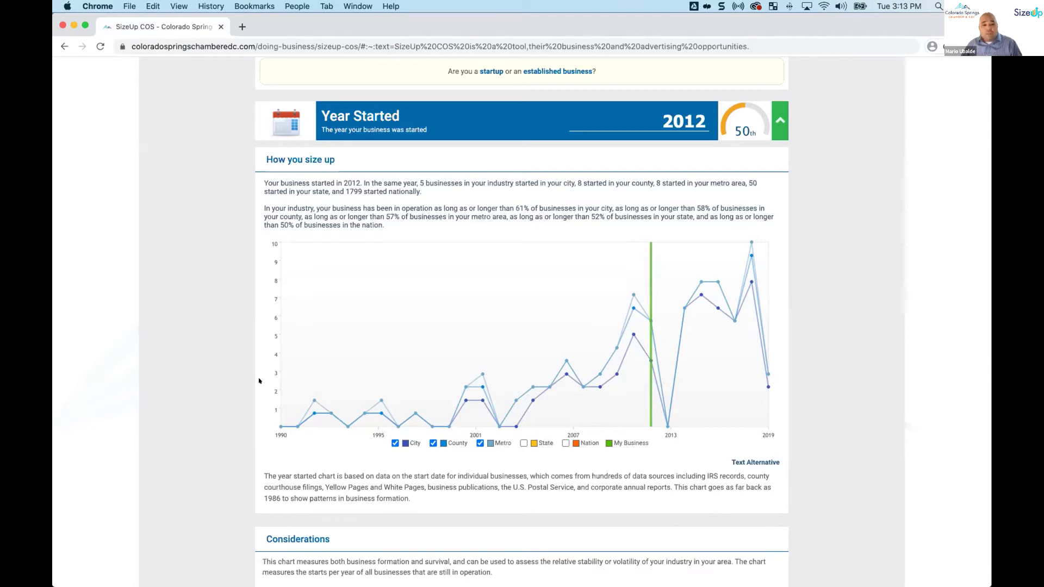
Enter an average annual worker salary of $15,000 to generate the salary report.
{"action": "scroll", "coordinate": [258, 380], "scroll_direction": "down", "scroll_amount": 5}
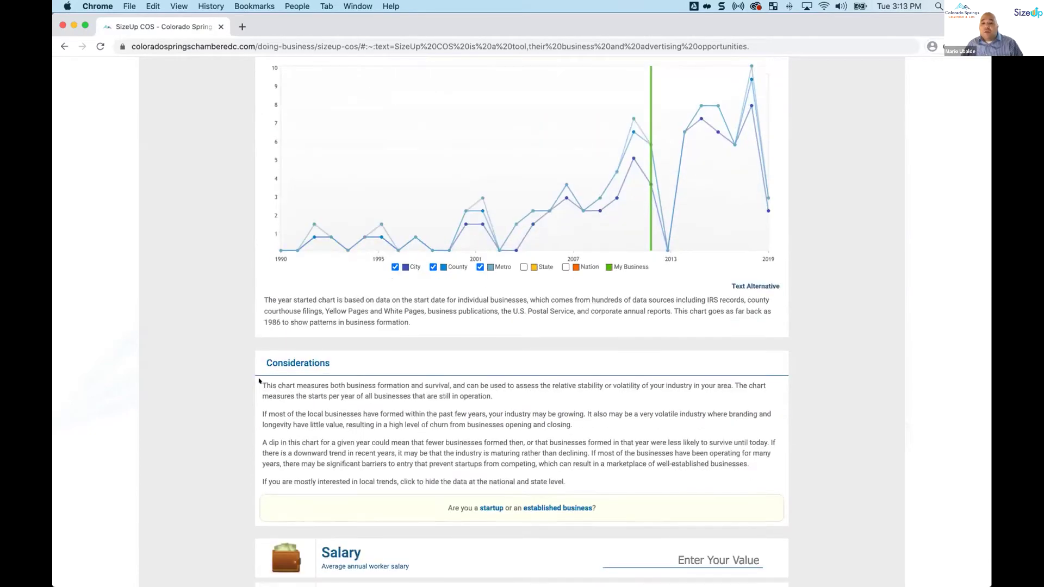
{"action": "scroll", "coordinate": [259, 381], "scroll_direction": "down", "scroll_amount": 2}
{"action": "left_click", "coordinate": [690, 380]}
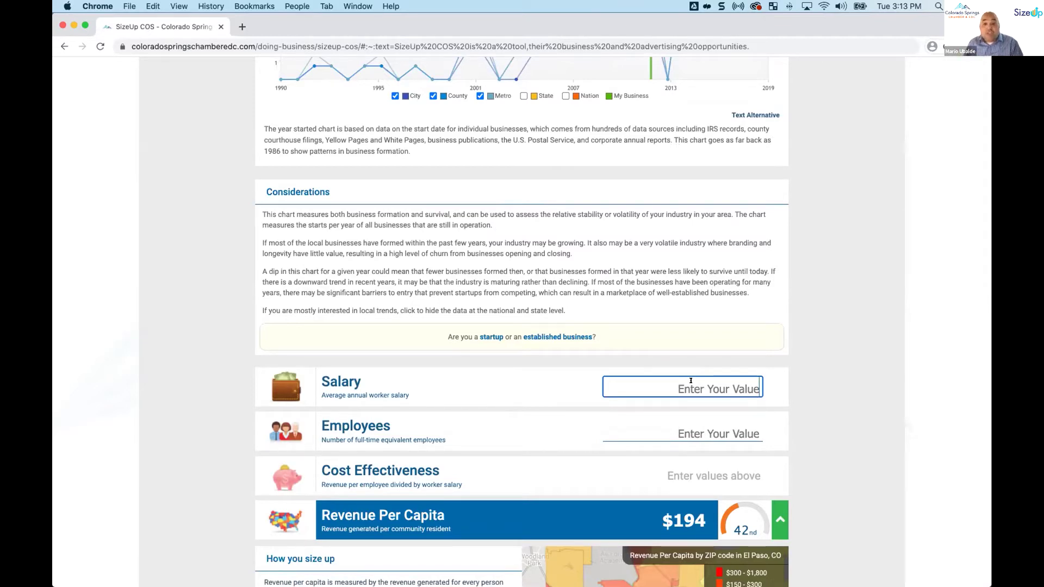
{"action": "type", "text": "15000"}
{"action": "key", "text": "Tab"}
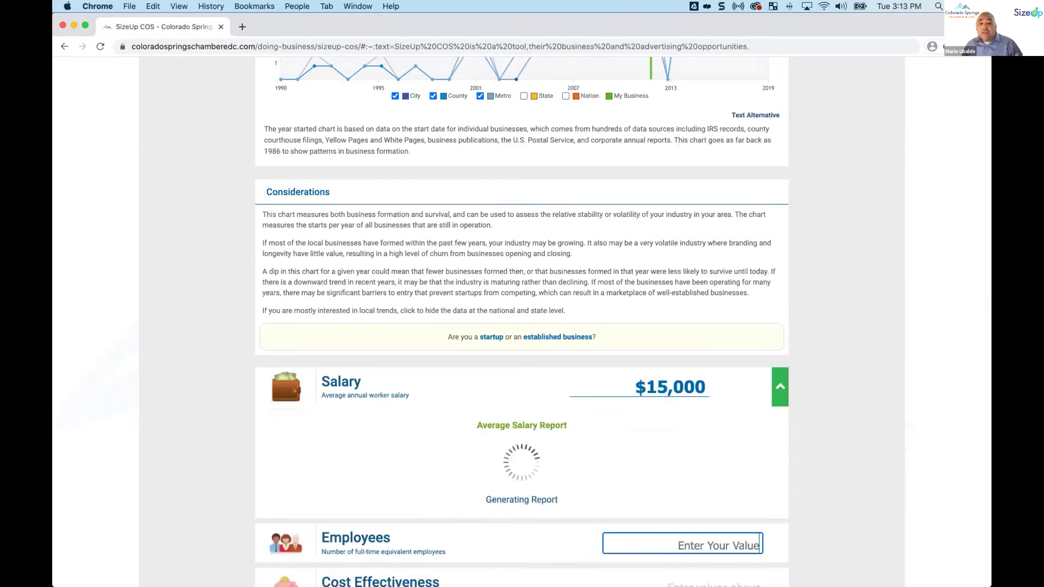
Show the average salary comparison as a table instead of a bar chart.
{"action": "scroll", "coordinate": [197, 291], "scroll_direction": "down", "scroll_amount": 3}
{"action": "scroll", "coordinate": [323, 300], "scroll_direction": "down", "scroll_amount": 2}
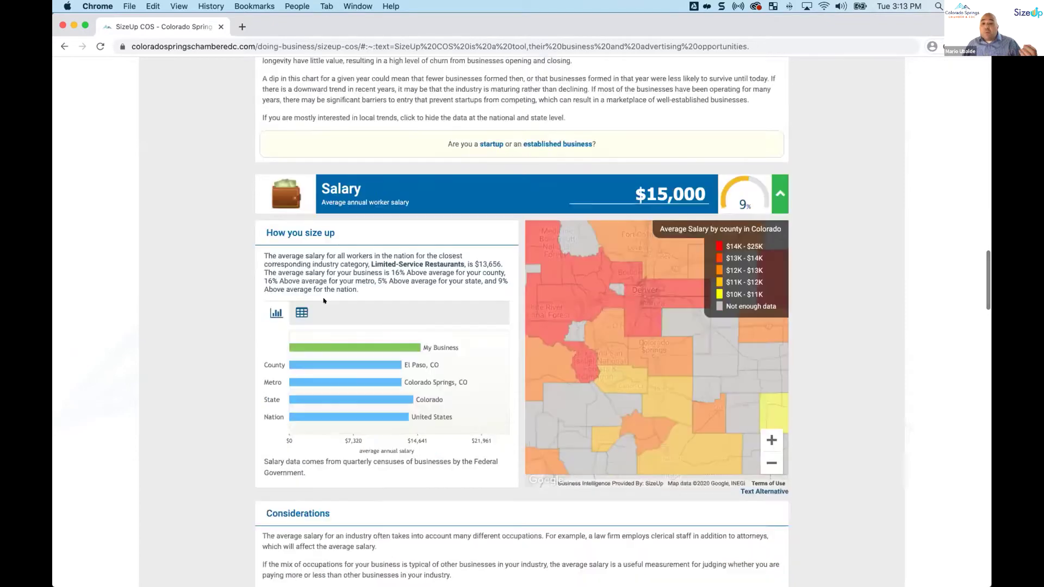
{"action": "left_click", "coordinate": [302, 312]}
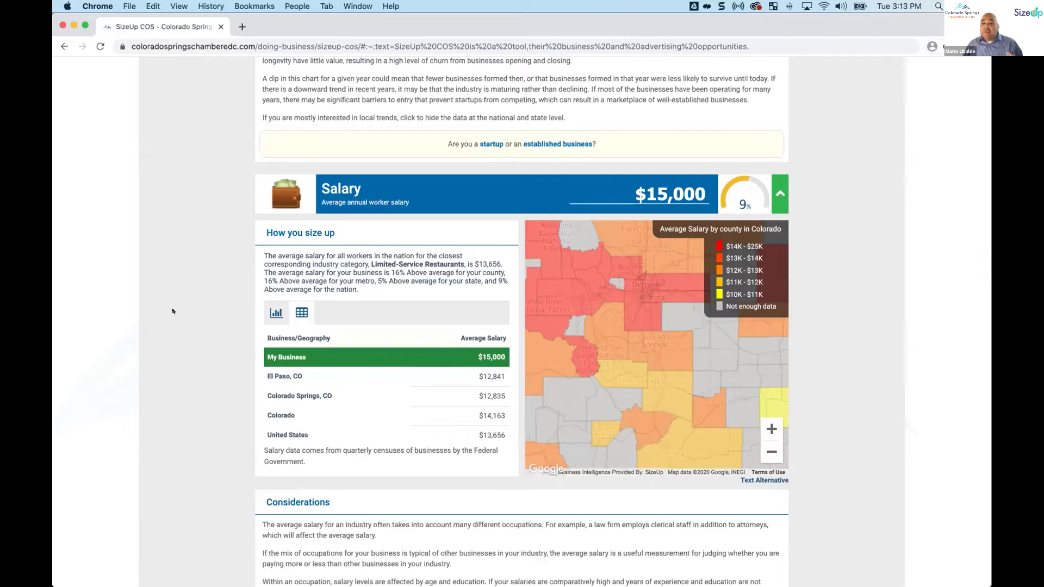
Enter 16 full-time equivalent employees to generate the employees report.
{"action": "scroll", "coordinate": [172, 313], "scroll_direction": "down", "scroll_amount": 1}
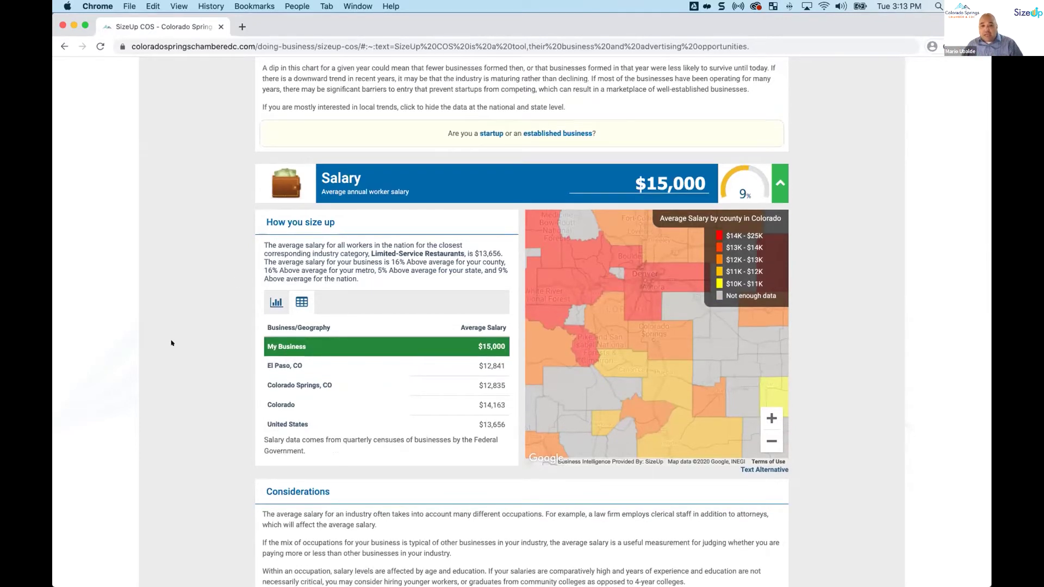
{"action": "scroll", "coordinate": [171, 343], "scroll_direction": "down", "scroll_amount": 1}
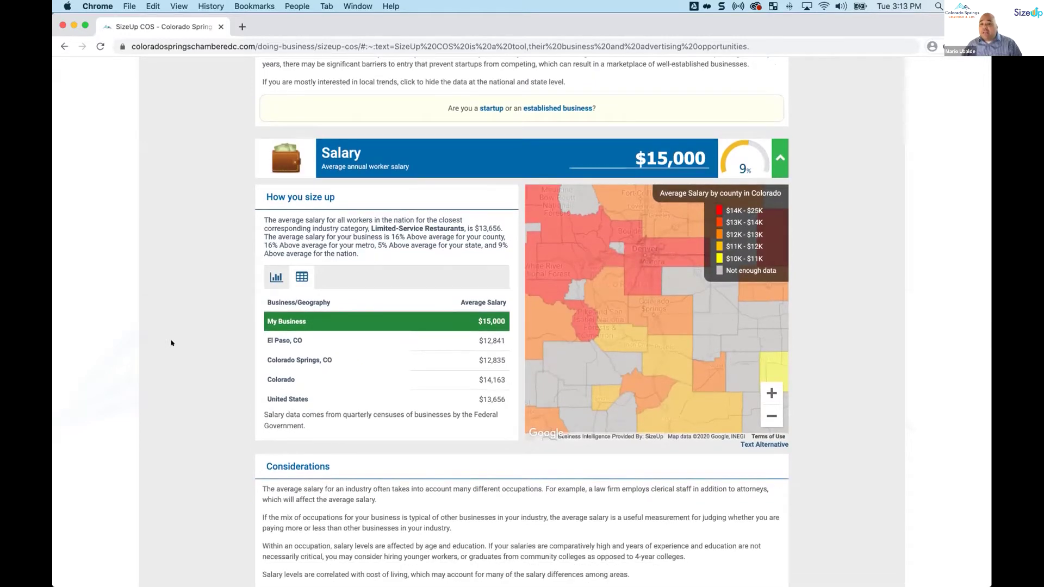
{"action": "scroll", "coordinate": [171, 343], "scroll_direction": "down", "scroll_amount": 5}
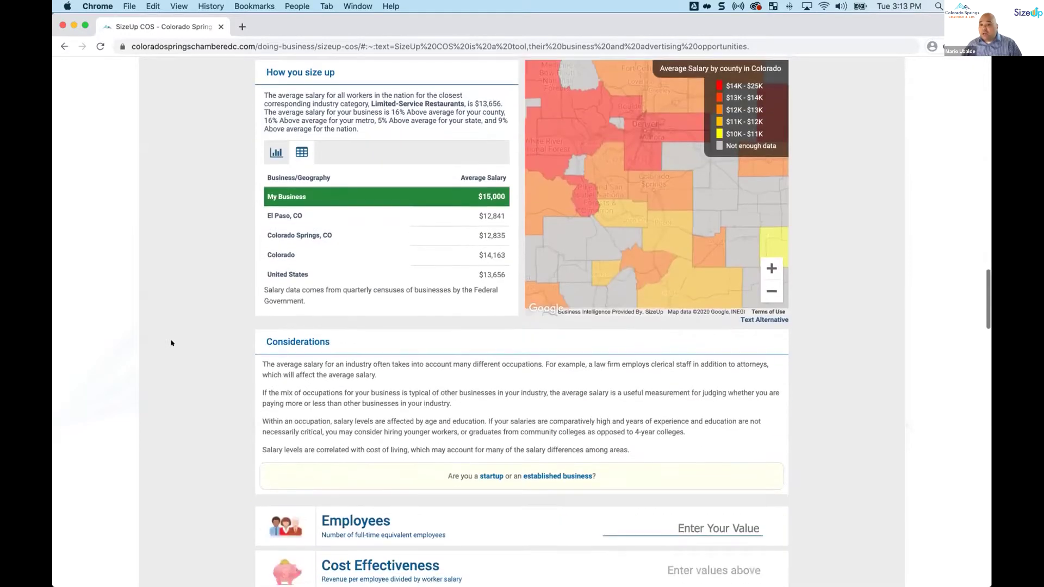
{"action": "scroll", "coordinate": [172, 343], "scroll_direction": "down", "scroll_amount": 6}
{"action": "left_click", "coordinate": [639, 362]}
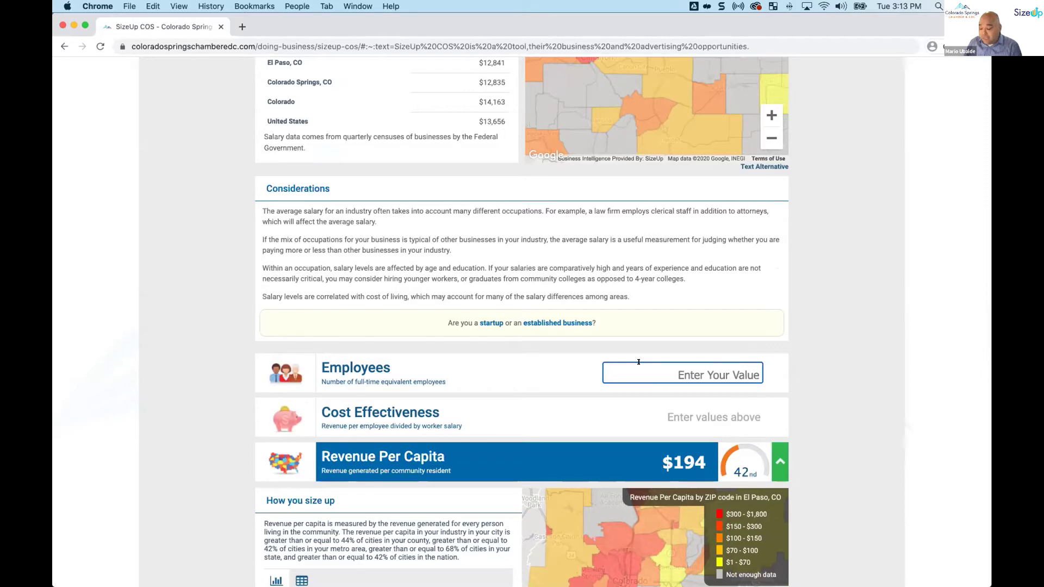
{"action": "type", "text": "16"}
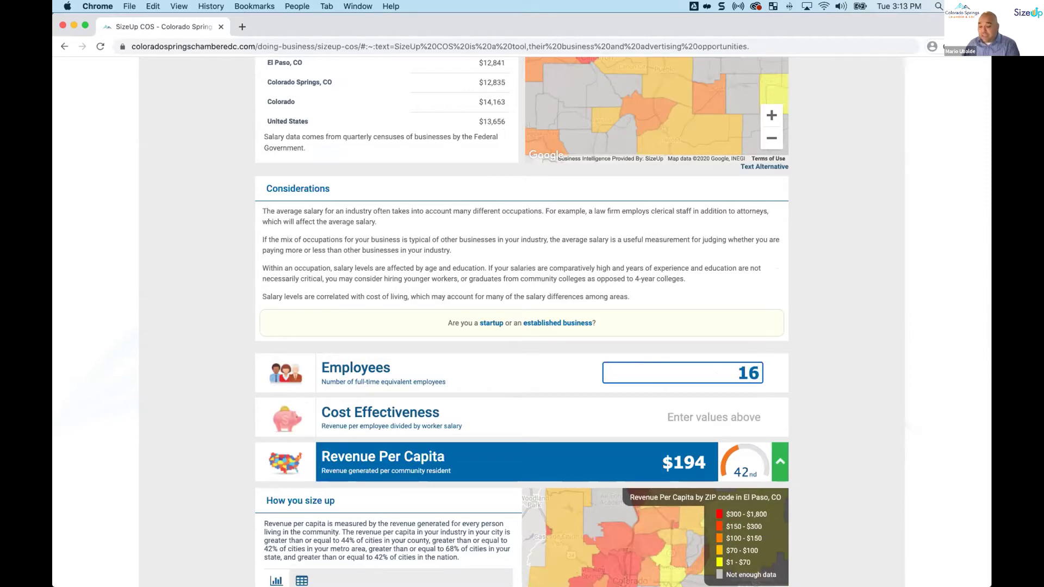
{"action": "scroll", "coordinate": [305, 360], "scroll_direction": "down", "scroll_amount": 1}
{"action": "key", "text": "Tab"}
Show the average number of employees comparison as a table instead of a bar chart.
{"action": "scroll", "coordinate": [234, 382], "scroll_direction": "down", "scroll_amount": 2}
{"action": "scroll", "coordinate": [234, 383], "scroll_direction": "up", "scroll_amount": 2}
{"action": "scroll", "coordinate": [234, 383], "scroll_direction": "down", "scroll_amount": 3}
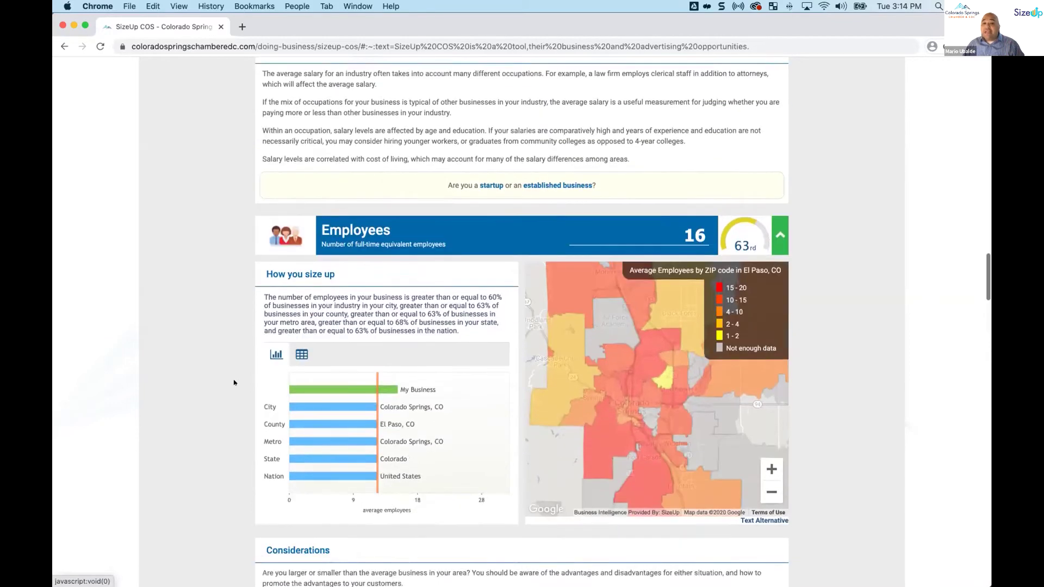
{"action": "scroll", "coordinate": [233, 383], "scroll_direction": "down", "scroll_amount": 1}
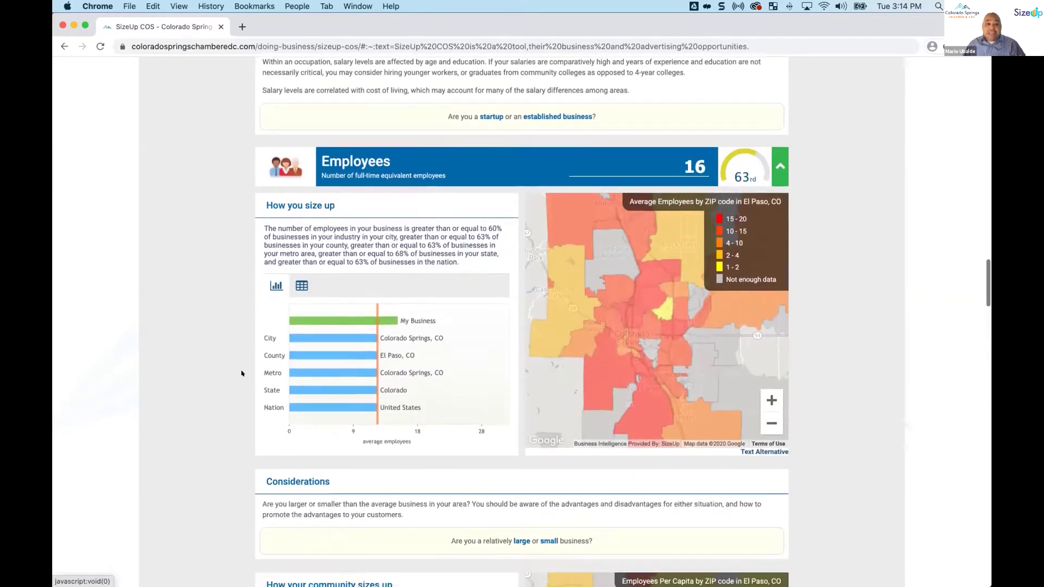
{"action": "left_click", "coordinate": [292, 293]}
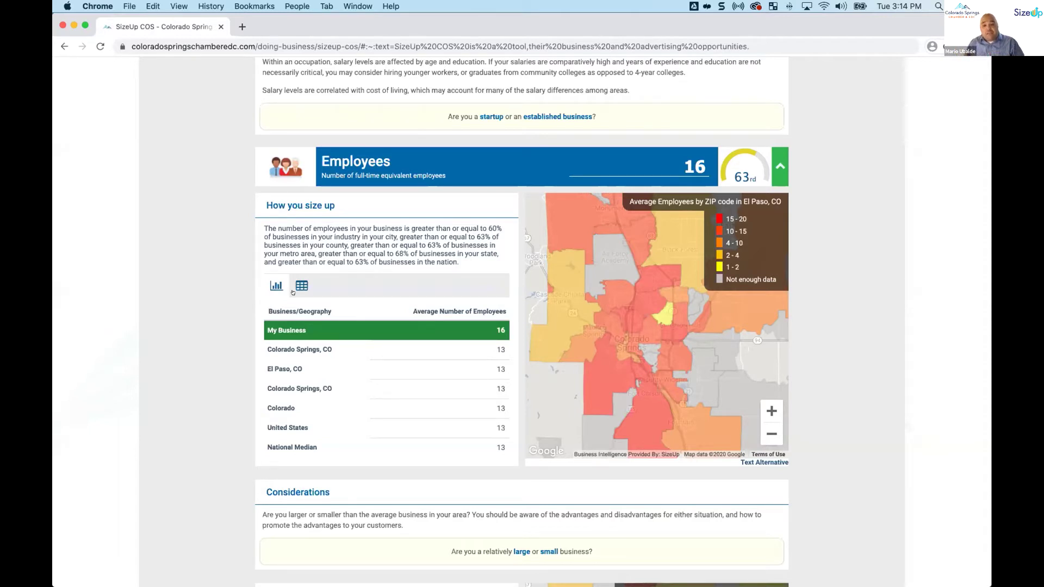
Review the employee considerations, the community's employees per capita figures and the Cost Effectiveness report.
{"action": "scroll", "coordinate": [163, 334], "scroll_direction": "down", "scroll_amount": 4}
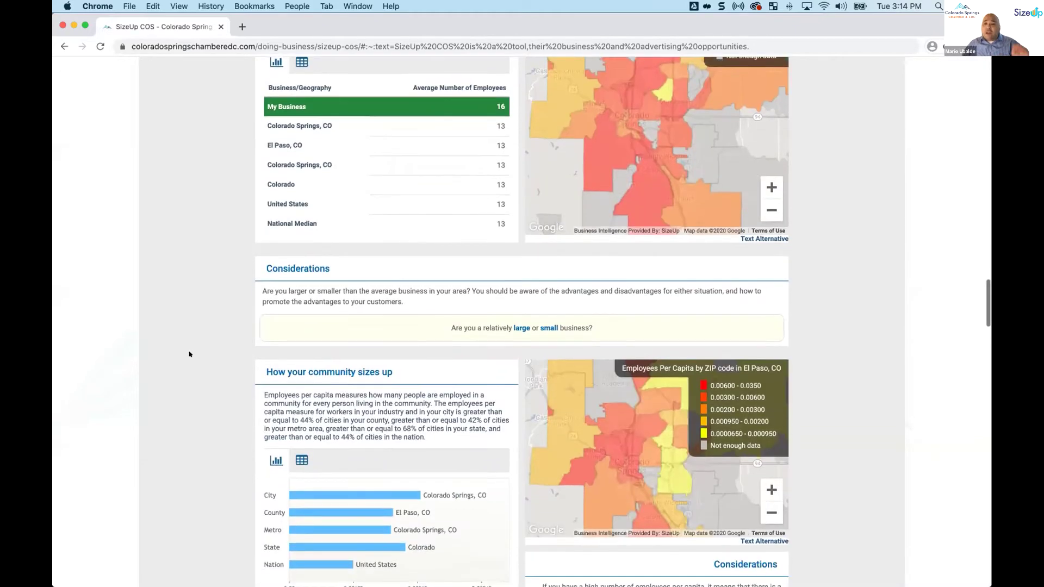
{"action": "scroll", "coordinate": [189, 354], "scroll_direction": "up", "scroll_amount": 1}
{"action": "scroll", "coordinate": [189, 354], "scroll_direction": "up", "scroll_amount": 2}
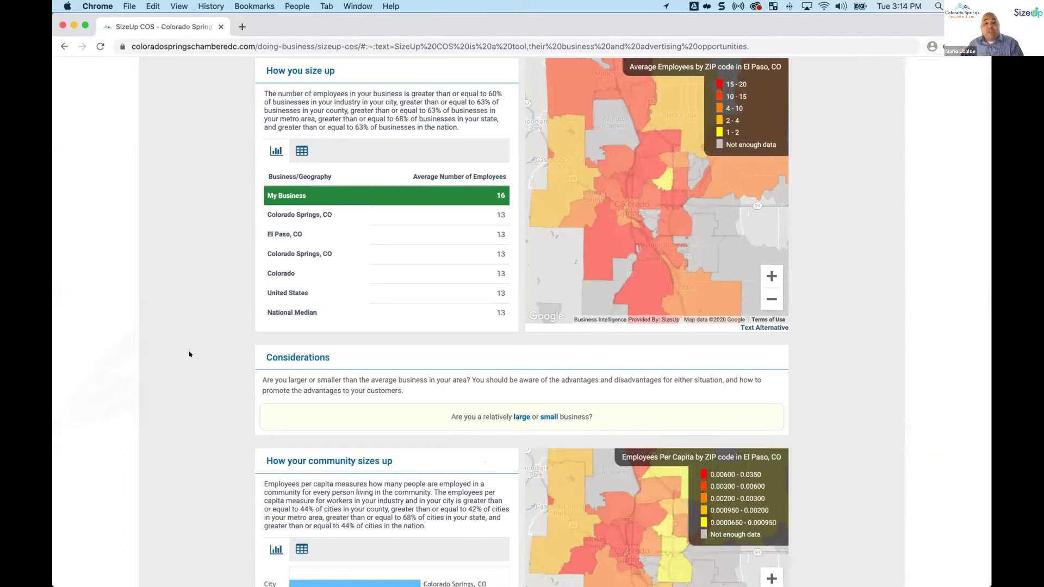
{"action": "scroll", "coordinate": [189, 353], "scroll_direction": "down", "scroll_amount": 5}
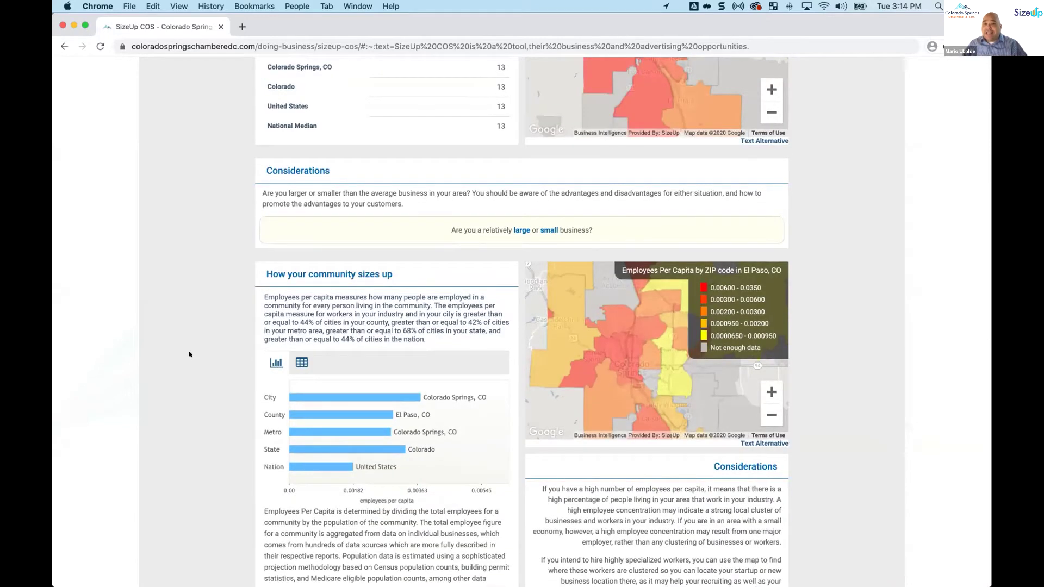
{"action": "scroll", "coordinate": [189, 354], "scroll_direction": "down", "scroll_amount": 10}
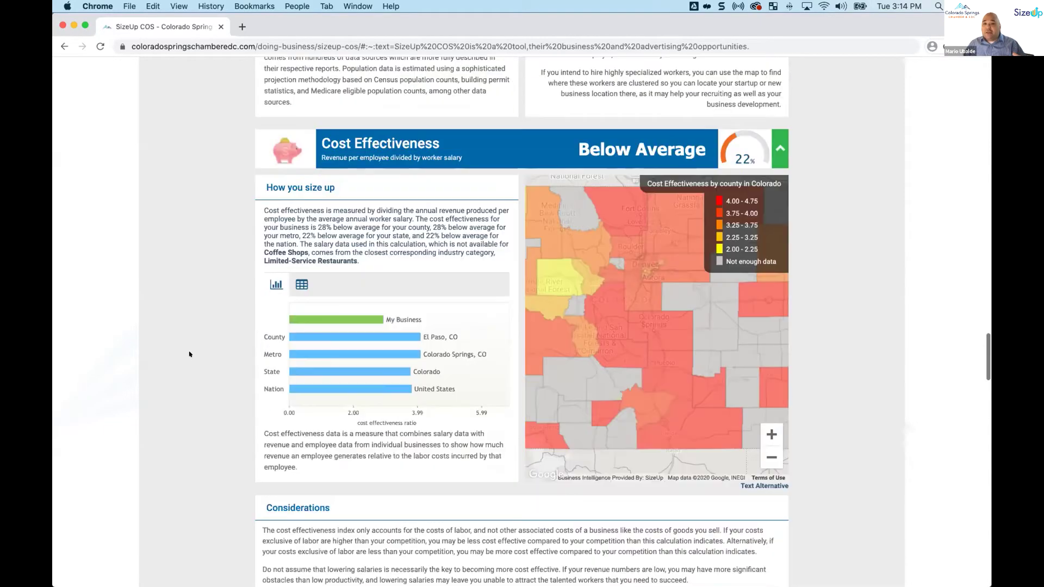
{"action": "scroll", "coordinate": [189, 354], "scroll_direction": "down", "scroll_amount": 1}
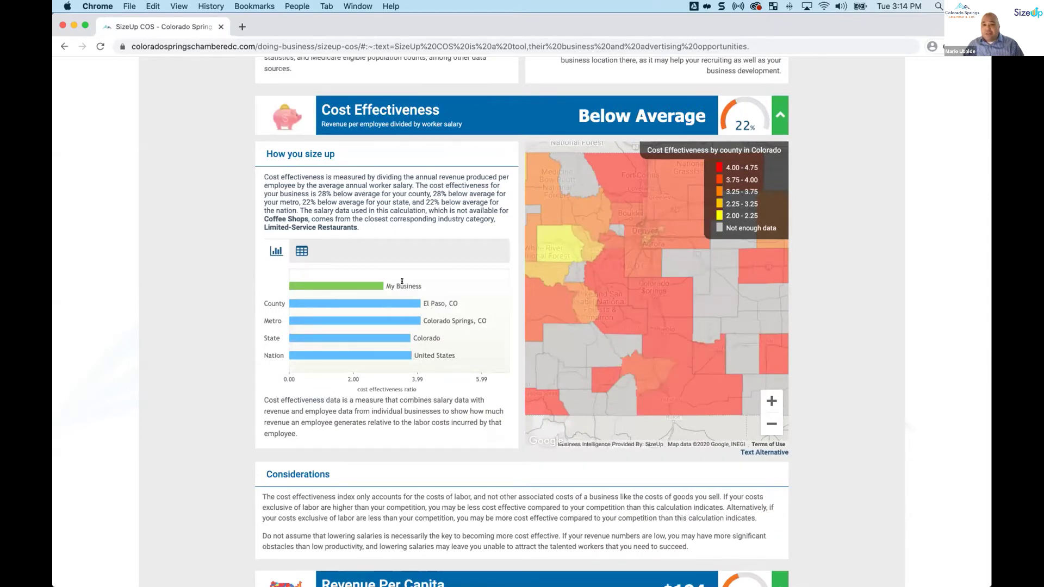
Review the Revenue Per Capita, Local Turnover and Net Job Change reports with their considerations.
{"action": "scroll", "coordinate": [402, 281], "scroll_direction": "down", "scroll_amount": 6}
{"action": "scroll", "coordinate": [402, 281], "scroll_direction": "down", "scroll_amount": 3}
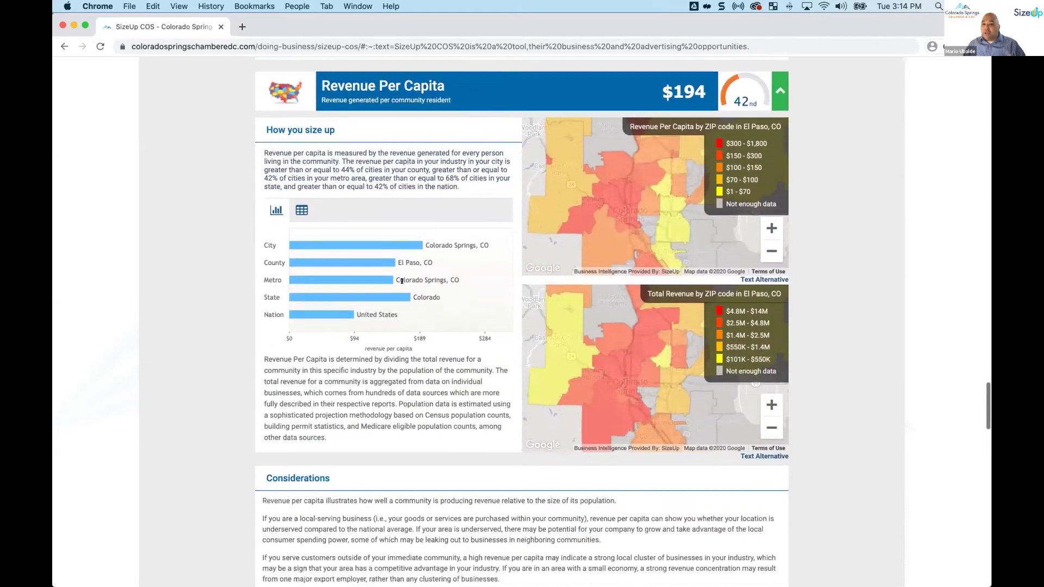
{"action": "scroll", "coordinate": [401, 281], "scroll_direction": "down", "scroll_amount": 2}
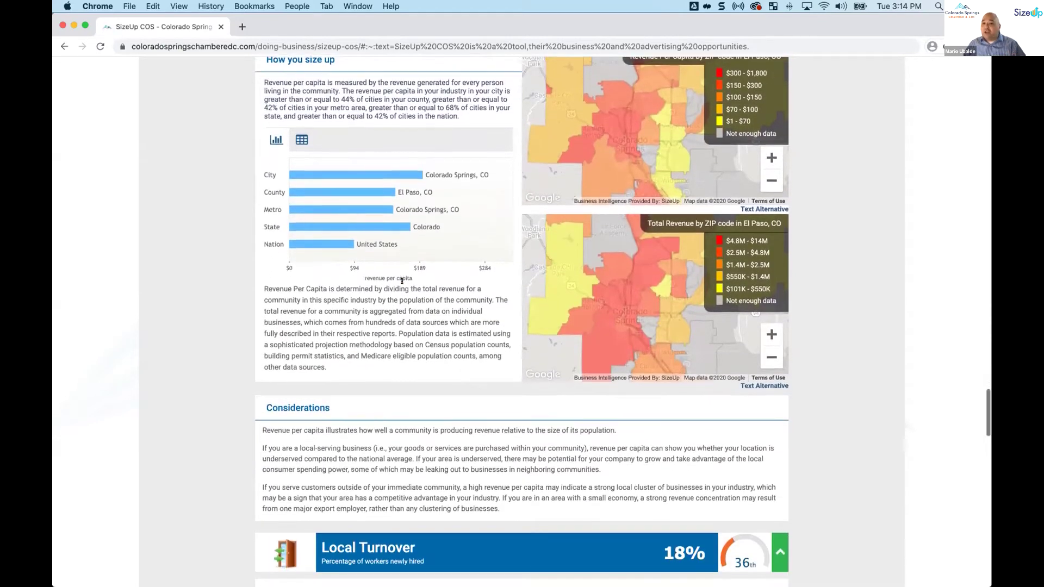
{"action": "scroll", "coordinate": [402, 281], "scroll_direction": "down", "scroll_amount": 2}
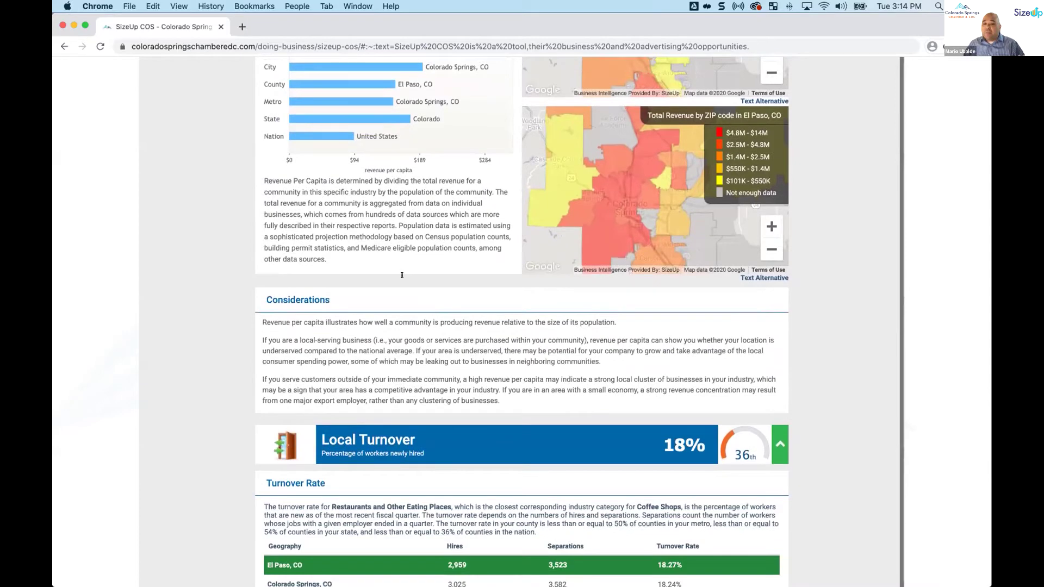
{"action": "scroll", "coordinate": [402, 275], "scroll_direction": "up", "scroll_amount": 3}
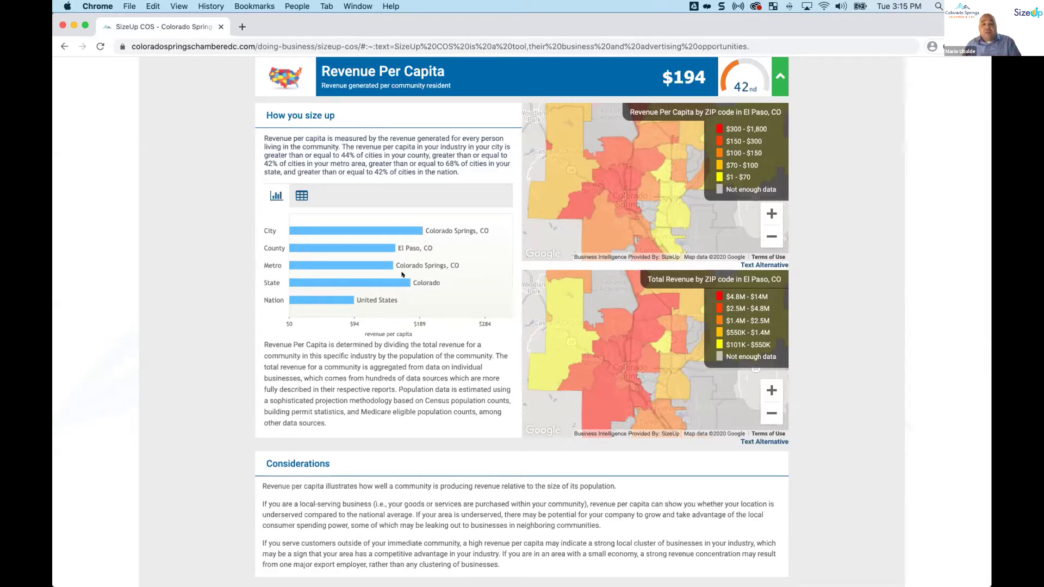
{"action": "scroll", "coordinate": [403, 274], "scroll_direction": "down", "scroll_amount": 5}
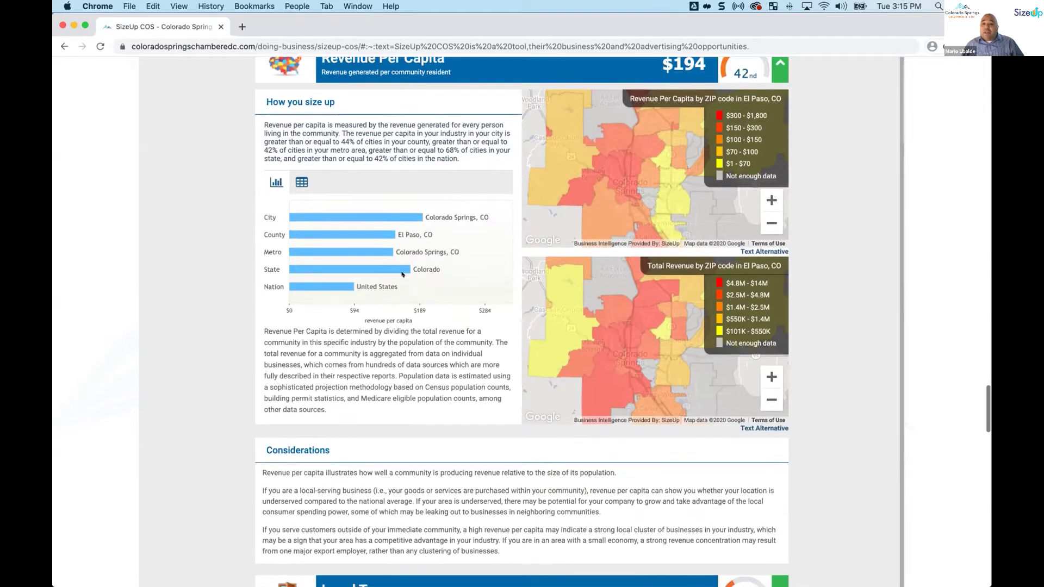
{"action": "scroll", "coordinate": [402, 274], "scroll_direction": "down", "scroll_amount": 2}
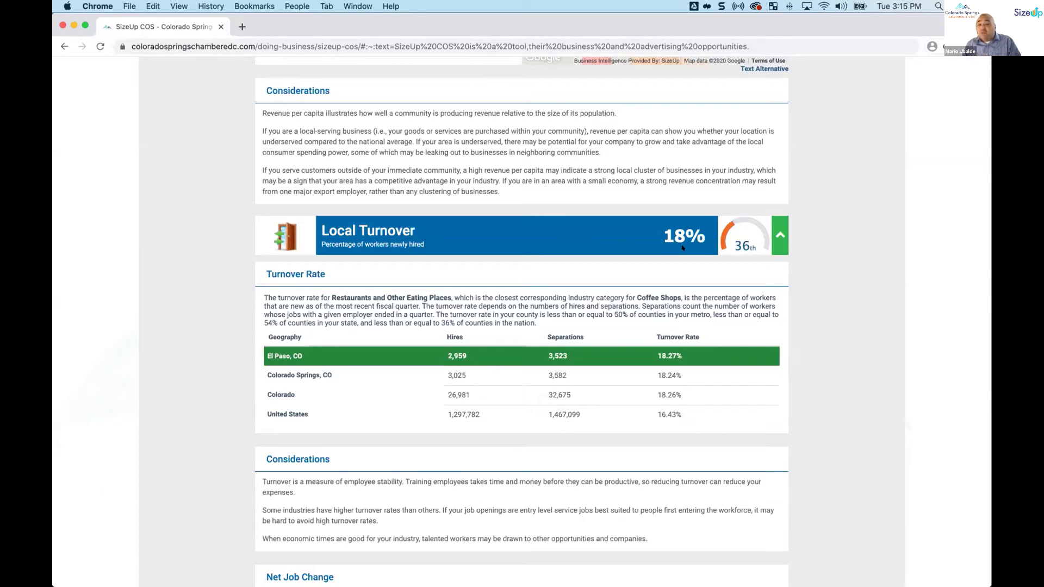
{"action": "scroll", "coordinate": [682, 248], "scroll_direction": "down", "scroll_amount": 4}
{"action": "scroll", "coordinate": [682, 248], "scroll_direction": "down", "scroll_amount": 15}
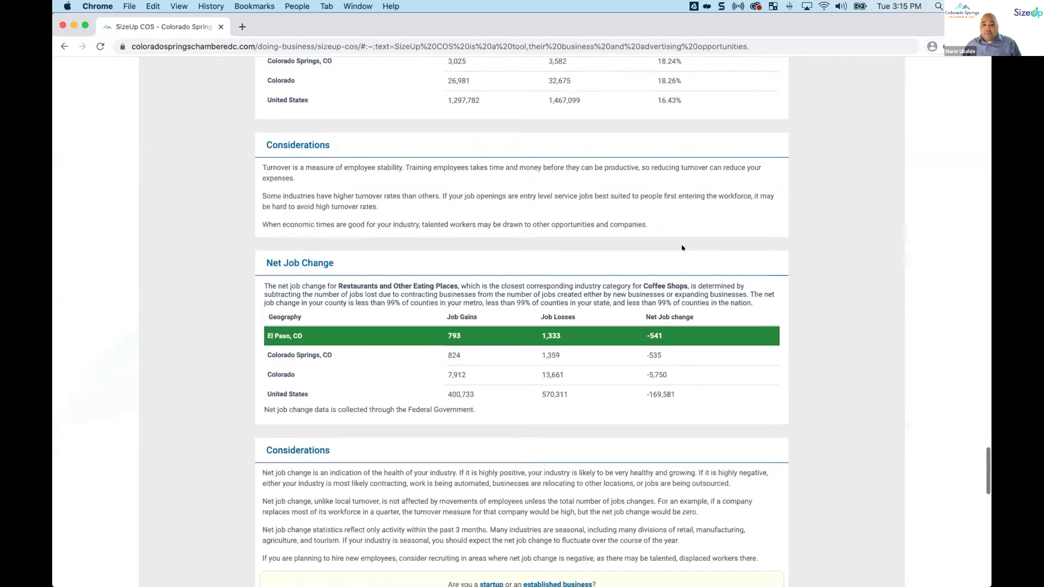
Enter an annual healthcare premium of $5,000 per employee to generate the Healthcare Cost report.
{"action": "left_click", "coordinate": [708, 354]}
{"action": "type", "text": "5,000"}
{"action": "key", "text": "Tab"}
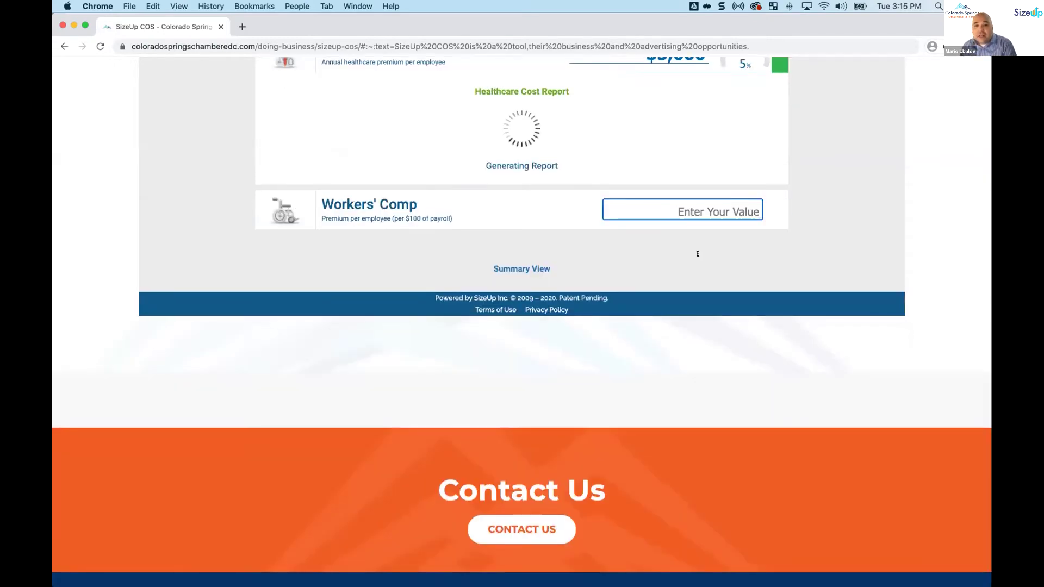
Enter a workers' compensation premium of $1 per $100 of payroll to generate the Workers' Comp report.
{"action": "scroll", "coordinate": [697, 254], "scroll_direction": "down", "scroll_amount": 9}
{"action": "type", "text": "1"}
{"action": "key", "text": "Tab"}
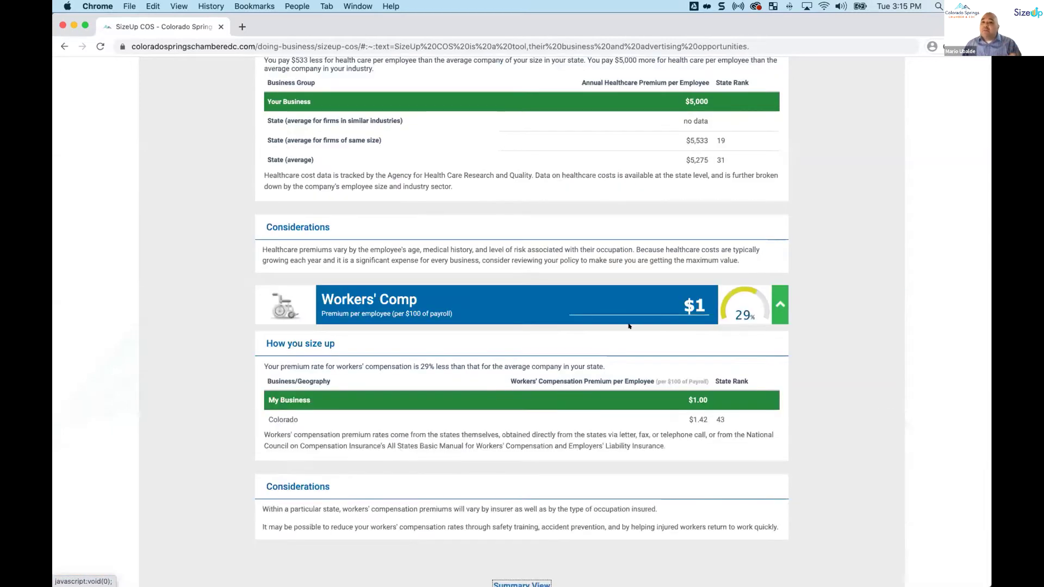
Switch the My Business reports to the summary view and return to the list of all business measures.
{"action": "scroll", "coordinate": [629, 326], "scroll_direction": "down", "scroll_amount": 2}
{"action": "scroll", "coordinate": [629, 326], "scroll_direction": "down", "scroll_amount": 1}
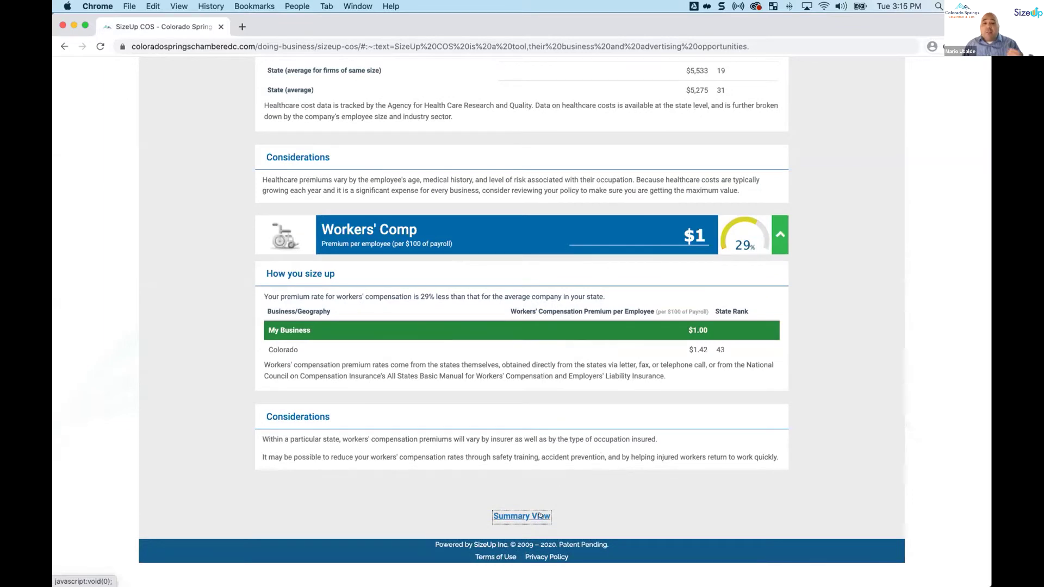
{"action": "left_click", "coordinate": [540, 515]}
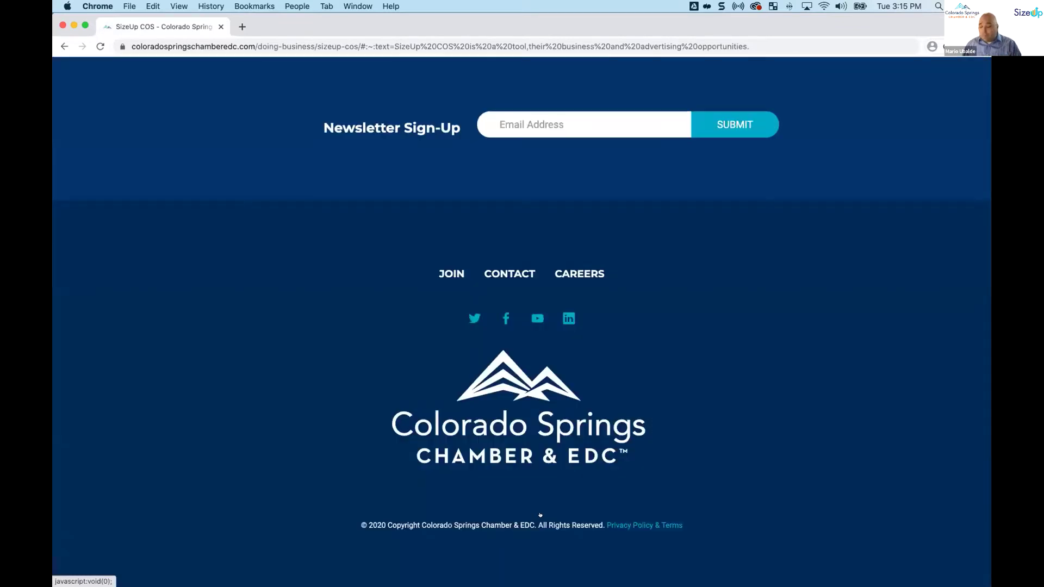
{"action": "scroll", "coordinate": [540, 516], "scroll_direction": "up", "scroll_amount": 20}
{"action": "scroll", "coordinate": [540, 516], "scroll_direction": "down", "scroll_amount": 10}
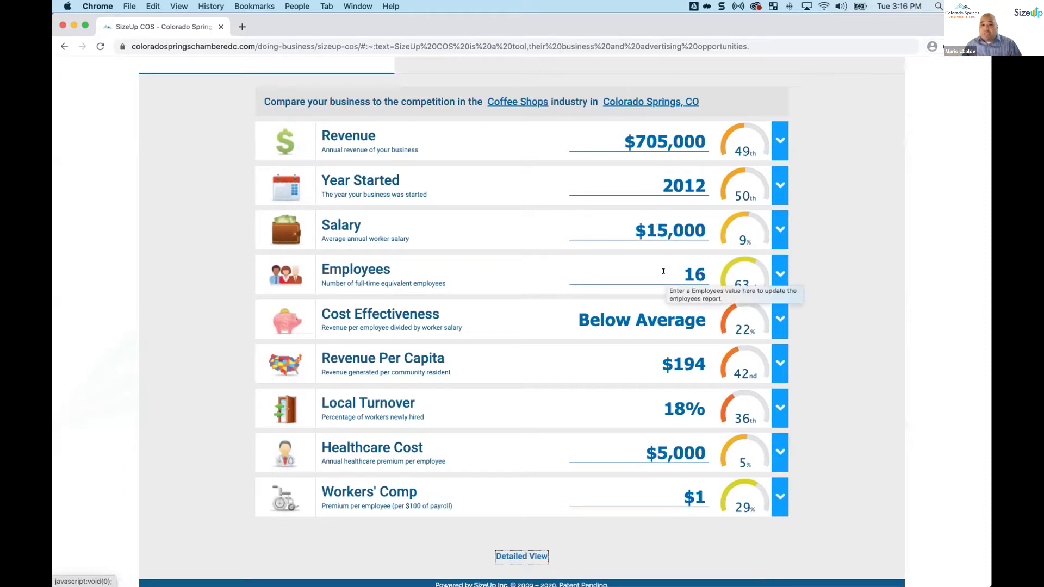
Change the number of full-time equivalent employees to 13 and check the updated Employees and Cost Effectiveness reports.
{"action": "left_click_drag", "start_coordinate": [664, 272], "coordinate": [701, 272]}
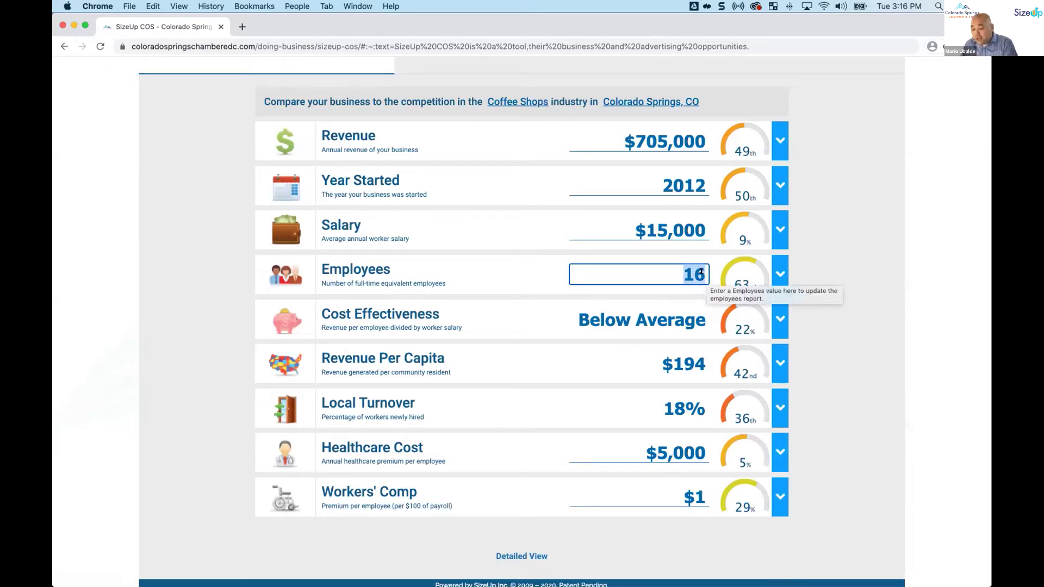
{"action": "type", "text": "13"}
{"action": "left_click", "coordinate": [718, 274]}
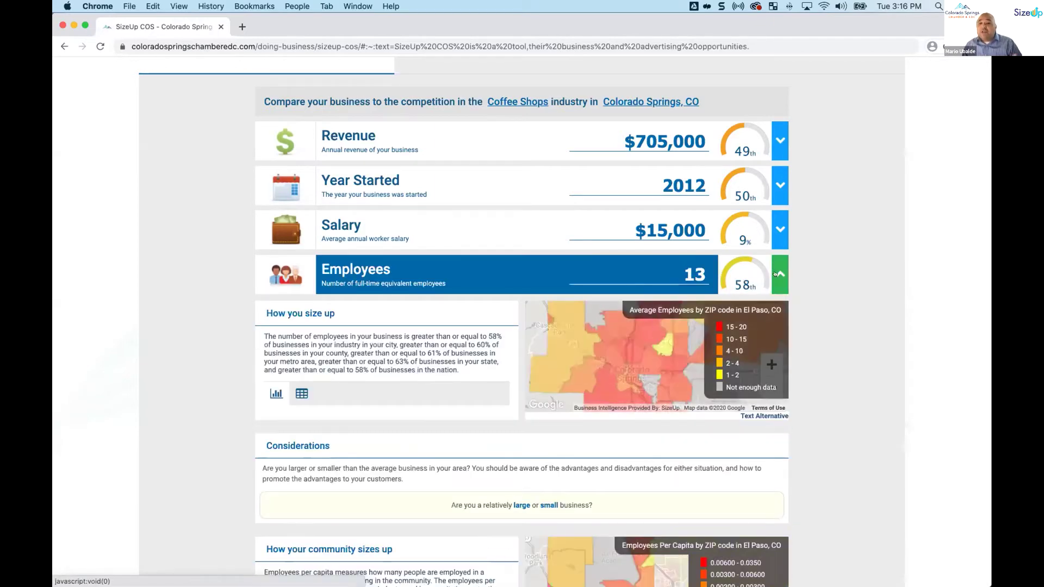
{"action": "scroll", "coordinate": [808, 356], "scroll_direction": "down", "scroll_amount": 2}
{"action": "scroll", "coordinate": [808, 356], "scroll_direction": "down", "scroll_amount": 10}
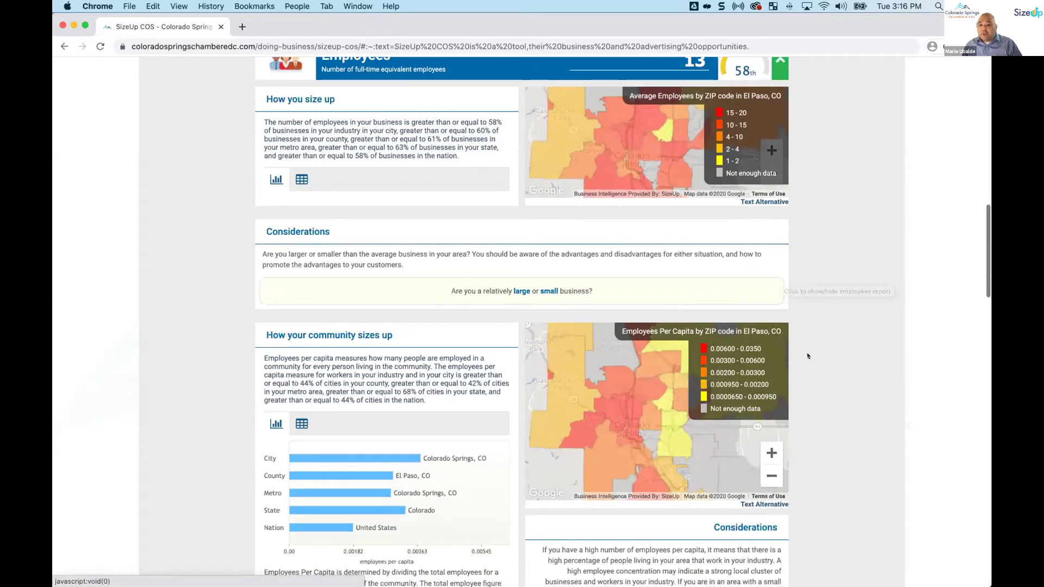
{"action": "scroll", "coordinate": [807, 356], "scroll_direction": "down", "scroll_amount": 6}
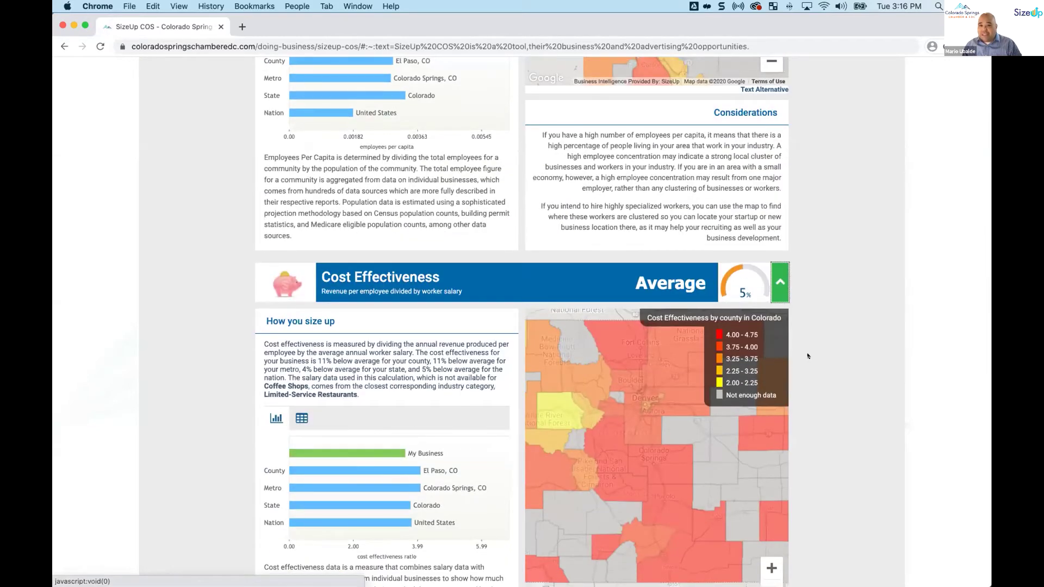
{"action": "scroll", "coordinate": [808, 356], "scroll_direction": "up", "scroll_amount": 20}
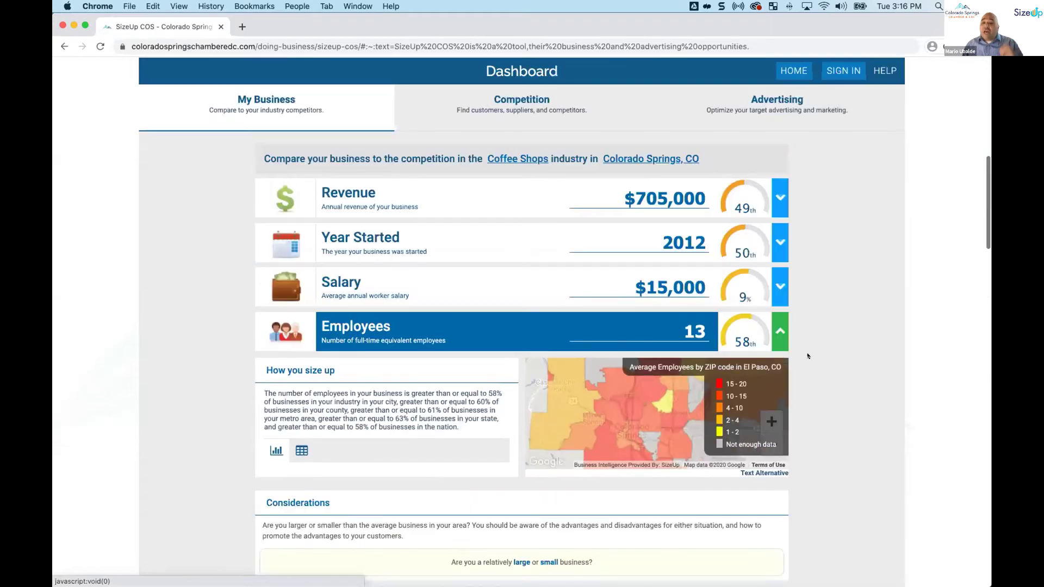
Open the Competition section and display the details of the second listed competitor, Starbucks, on the map.
{"action": "scroll", "coordinate": [807, 356], "scroll_direction": "down", "scroll_amount": 11}
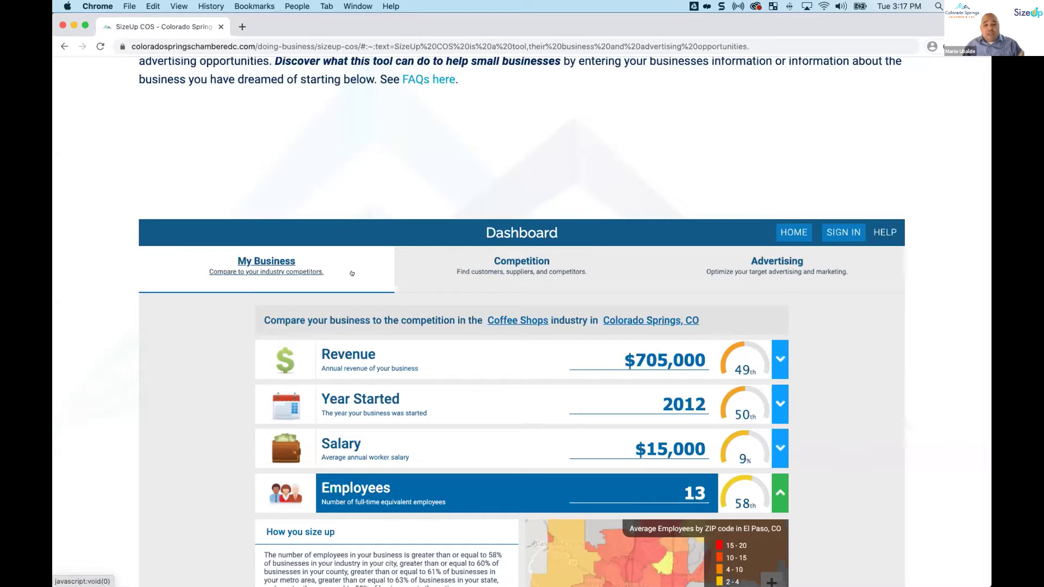
{"action": "left_click", "coordinate": [497, 267]}
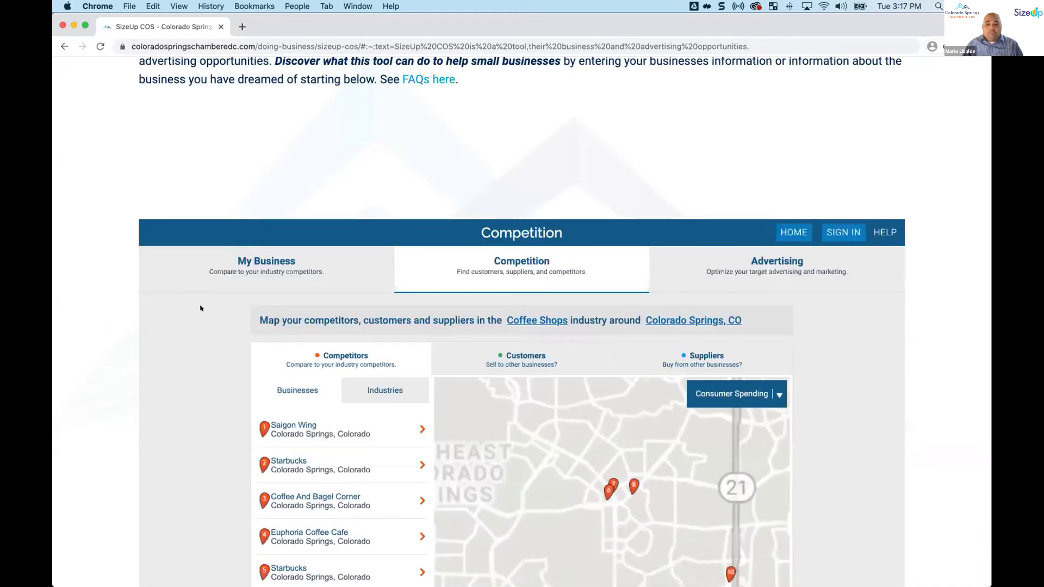
{"action": "scroll", "coordinate": [163, 363], "scroll_direction": "down", "scroll_amount": 1}
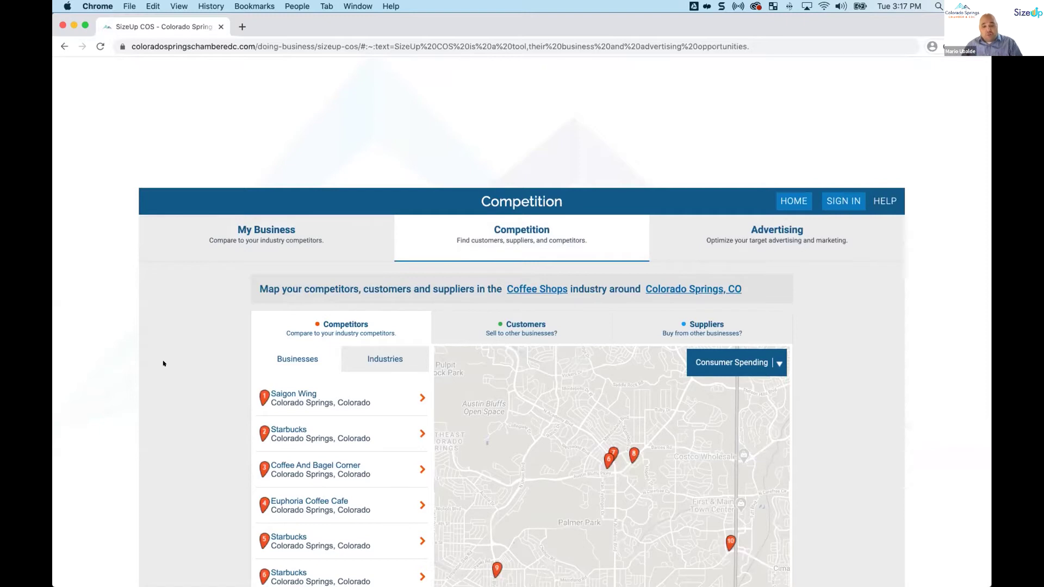
{"action": "scroll", "coordinate": [163, 363], "scroll_direction": "down", "scroll_amount": 1}
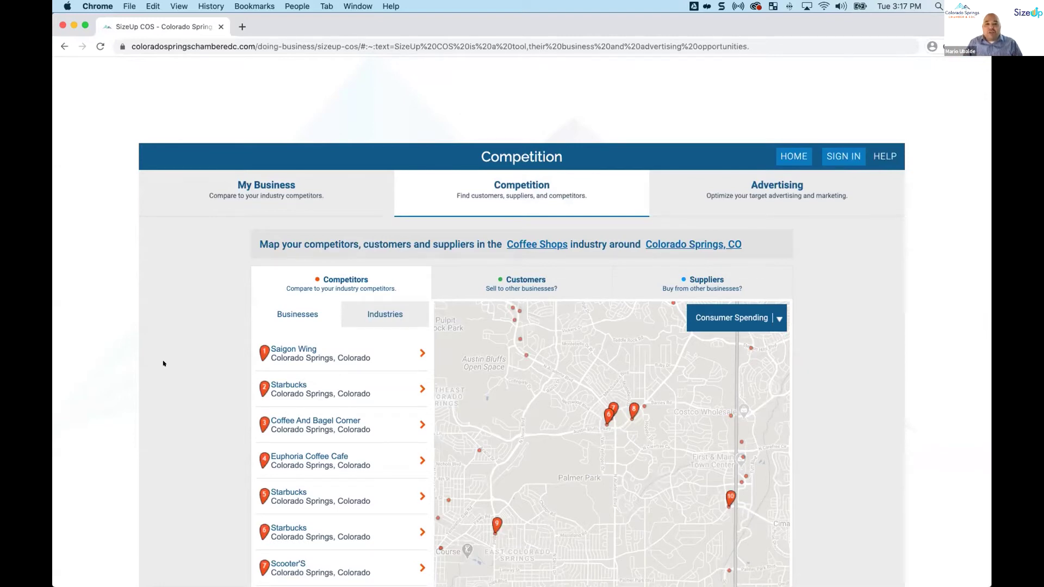
{"action": "scroll", "coordinate": [163, 363], "scroll_direction": "down", "scroll_amount": 3}
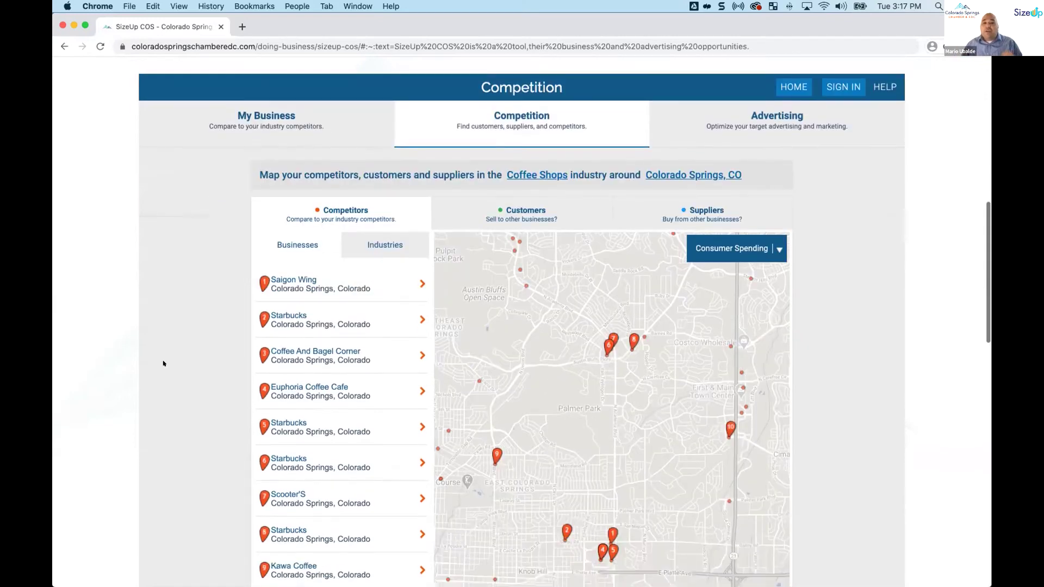
{"action": "scroll", "coordinate": [163, 361], "scroll_direction": "down", "scroll_amount": 1}
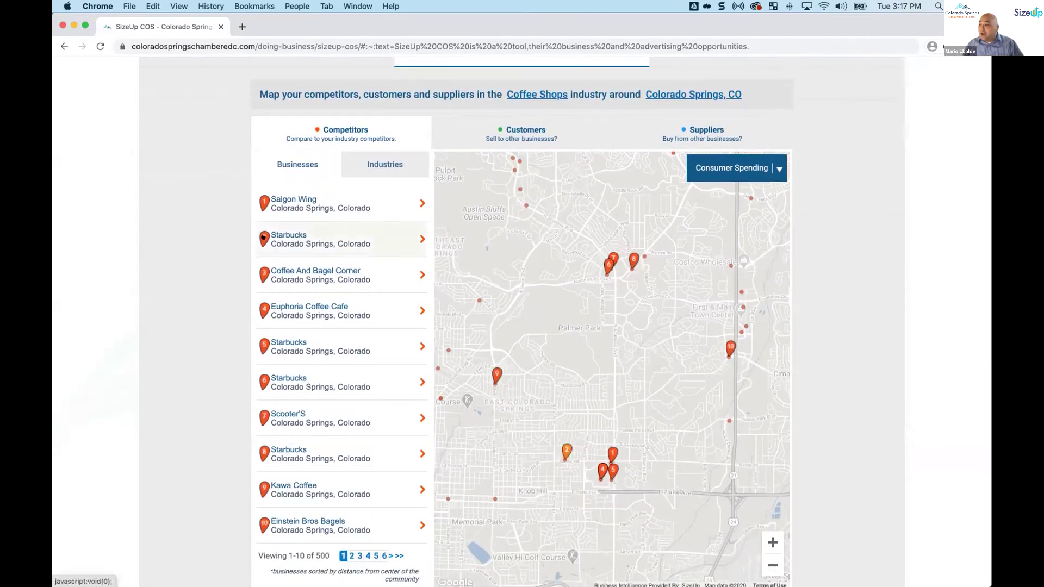
{"action": "left_click", "coordinate": [263, 237]}
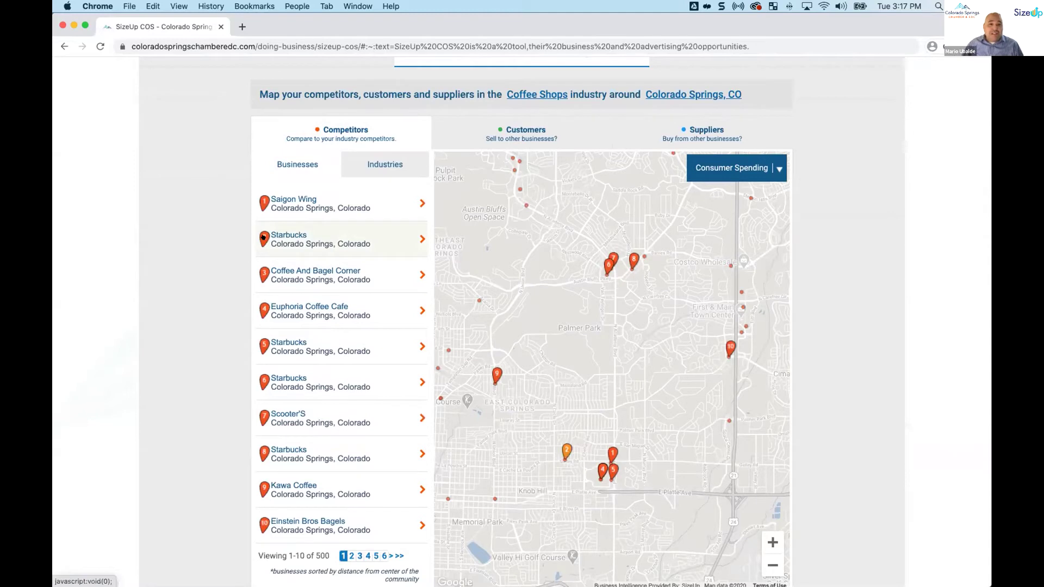
Add Diners as an additional industry category competing with the coffee shop.
{"action": "left_click", "coordinate": [385, 164]}
{"action": "left_click", "coordinate": [367, 210]}
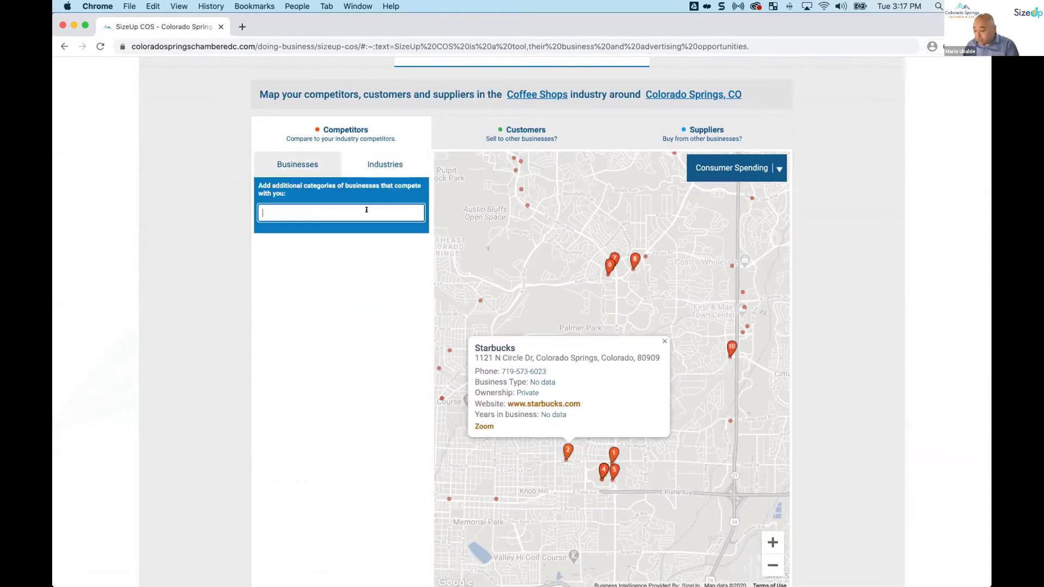
{"action": "type", "text": "diner"}
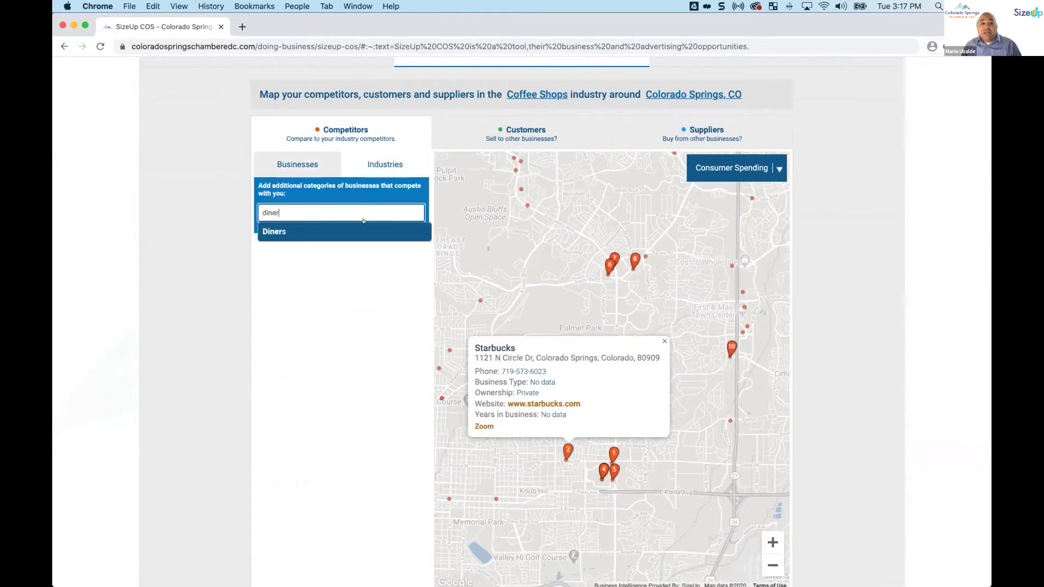
{"action": "key", "text": "Return"}
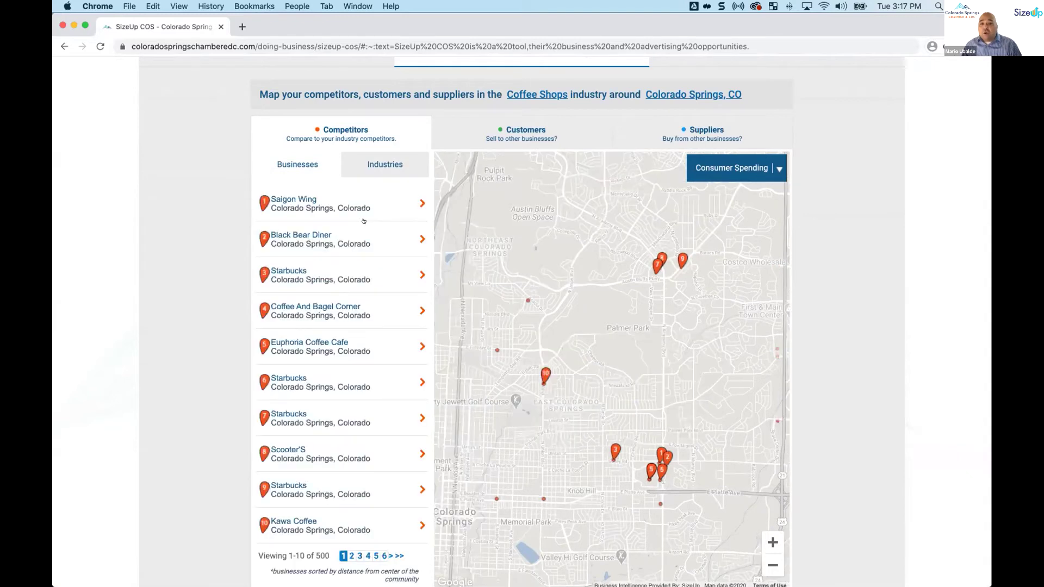
Search the competing industries for "baker" and add the fourth suggested category as another competitor type.
{"action": "left_click", "coordinate": [384, 164]}
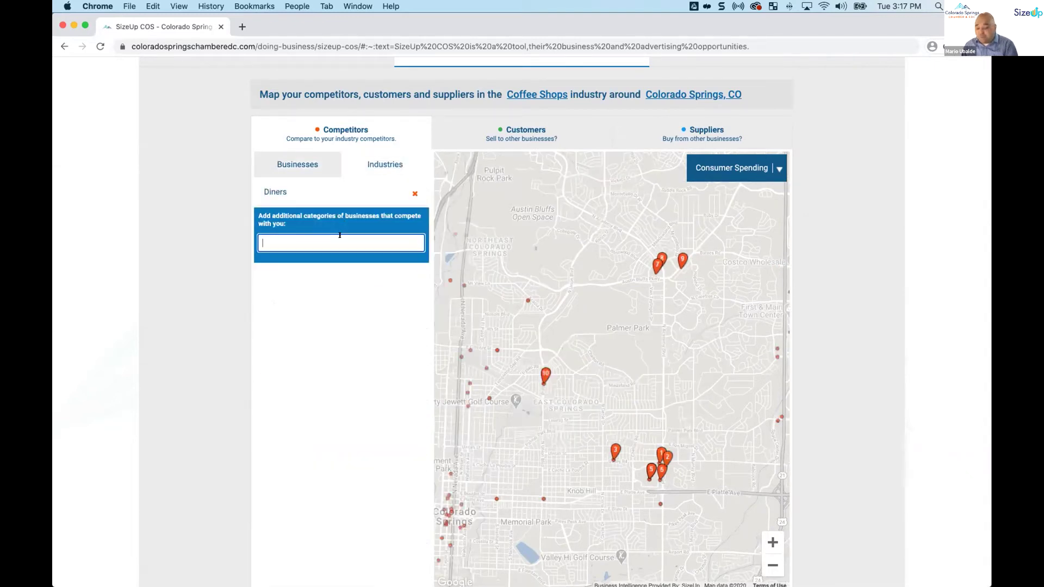
{"action": "type", "text": "baker"}
{"action": "key", "text": "Down"}
{"action": "key", "text": "Down"}
{"action": "key", "text": "Down"}
{"action": "key", "text": "Down"}
{"action": "key", "text": "Return"}
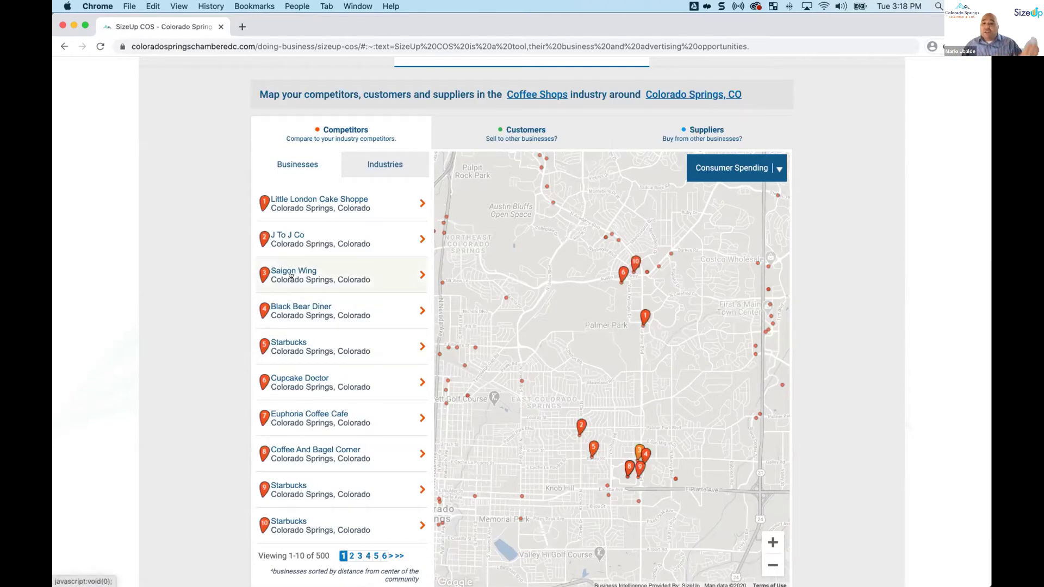
View the business details of Euphoria Coffee Cafe on the competitor map and close them.
{"action": "scroll", "coordinate": [335, 272], "scroll_direction": "up", "scroll_amount": 1}
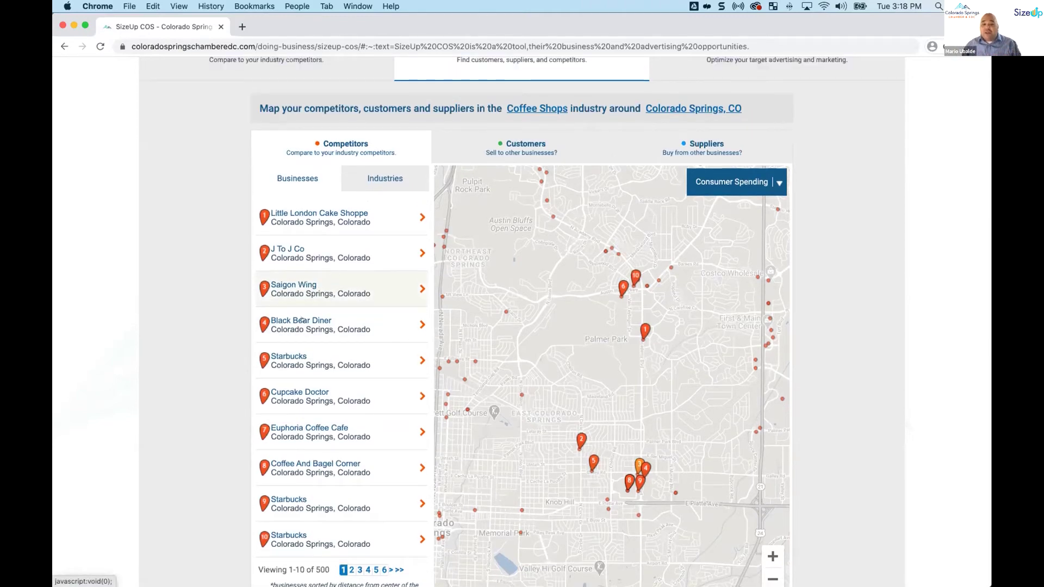
{"action": "scroll", "coordinate": [302, 348], "scroll_direction": "down", "scroll_amount": 2}
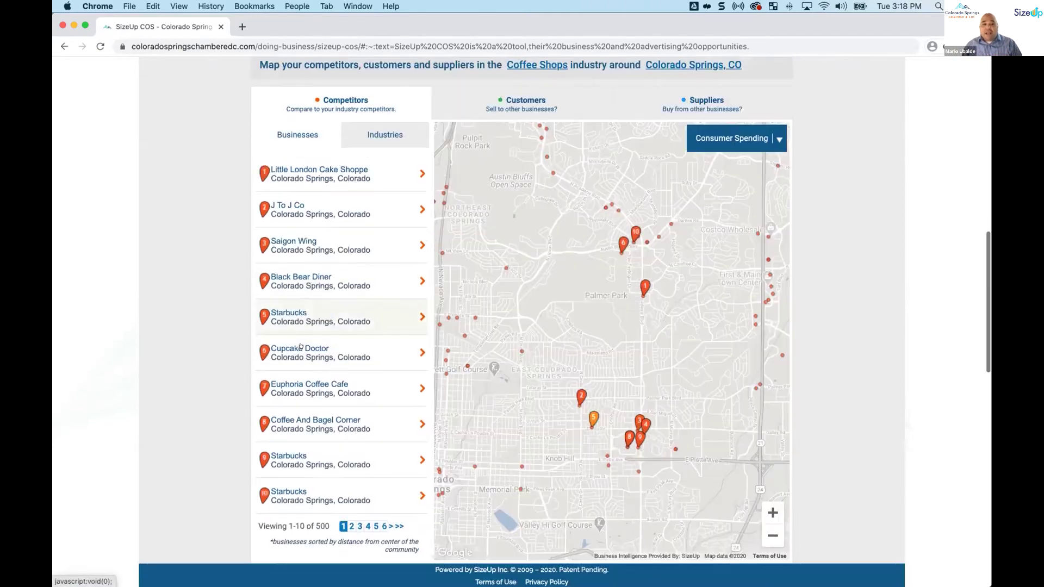
{"action": "left_click", "coordinate": [316, 382]}
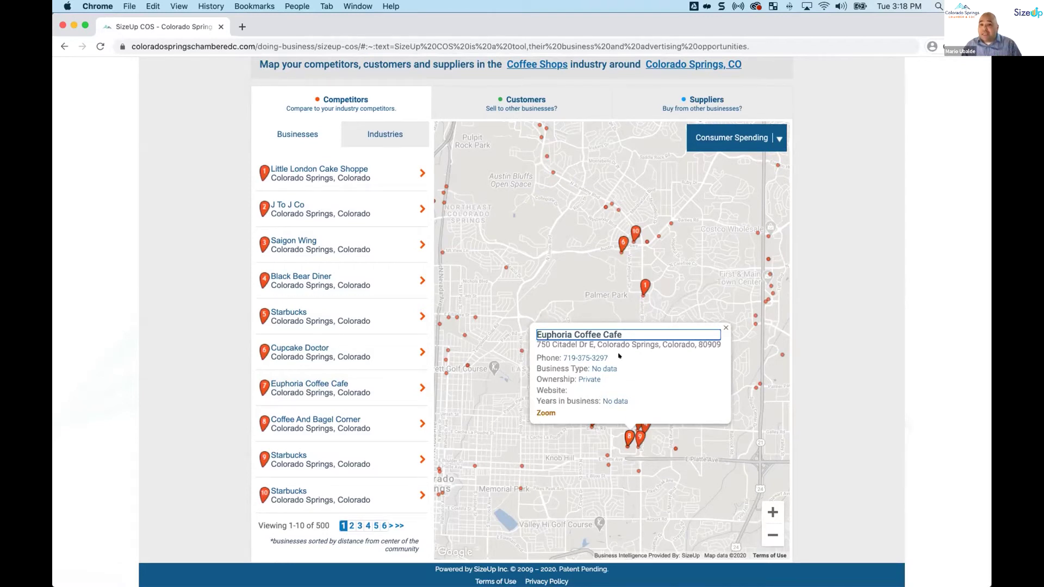
{"action": "left_click", "coordinate": [726, 328]}
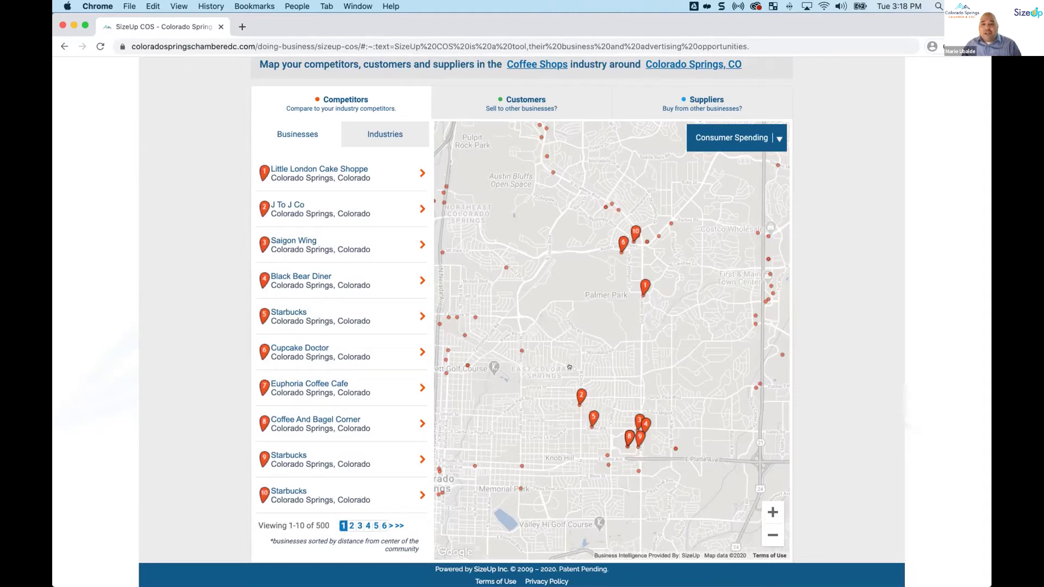
View the business details of Coffee And Bagel Corner from its map marker and close them.
{"action": "left_click", "coordinate": [629, 436]}
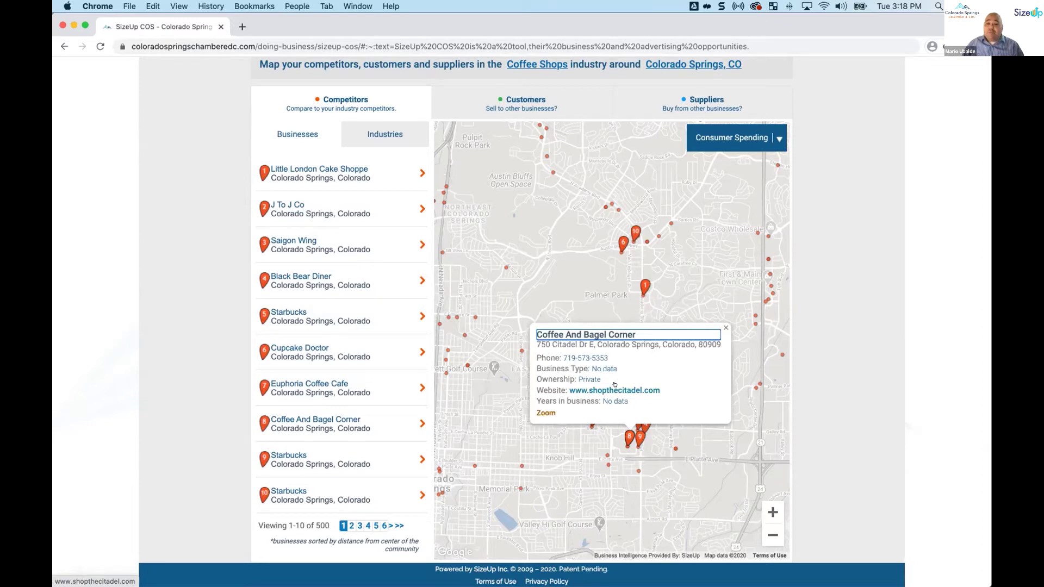
{"action": "left_click", "coordinate": [711, 255]}
{"action": "left_click", "coordinate": [725, 326]}
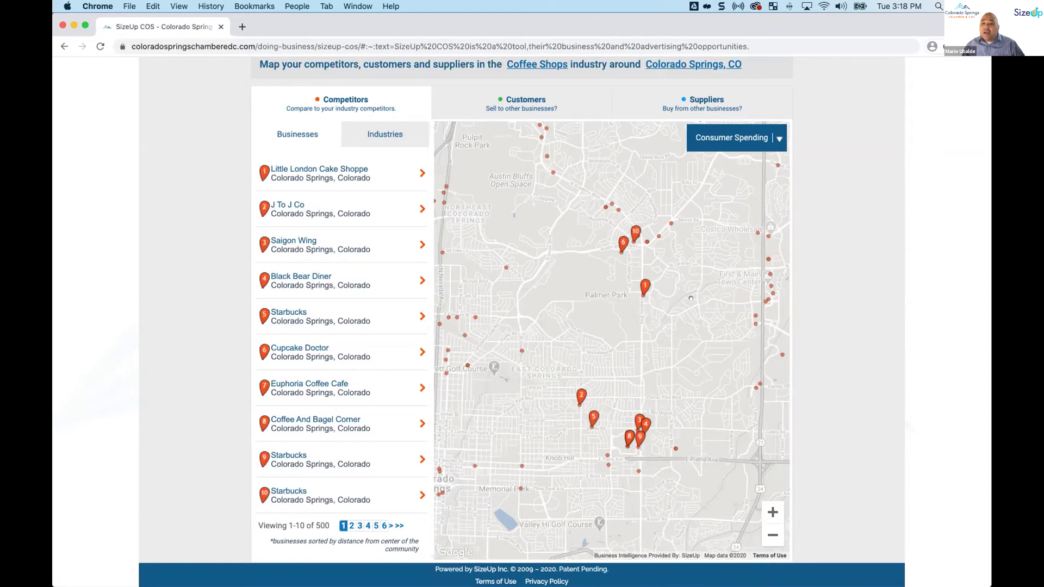
Overlay consumer spending for Snacks And Non-Alcoholic Beverages, under Food Away From Home in Food And Beverages, and view it across a wider map area.
{"action": "left_click", "coordinate": [778, 141]}
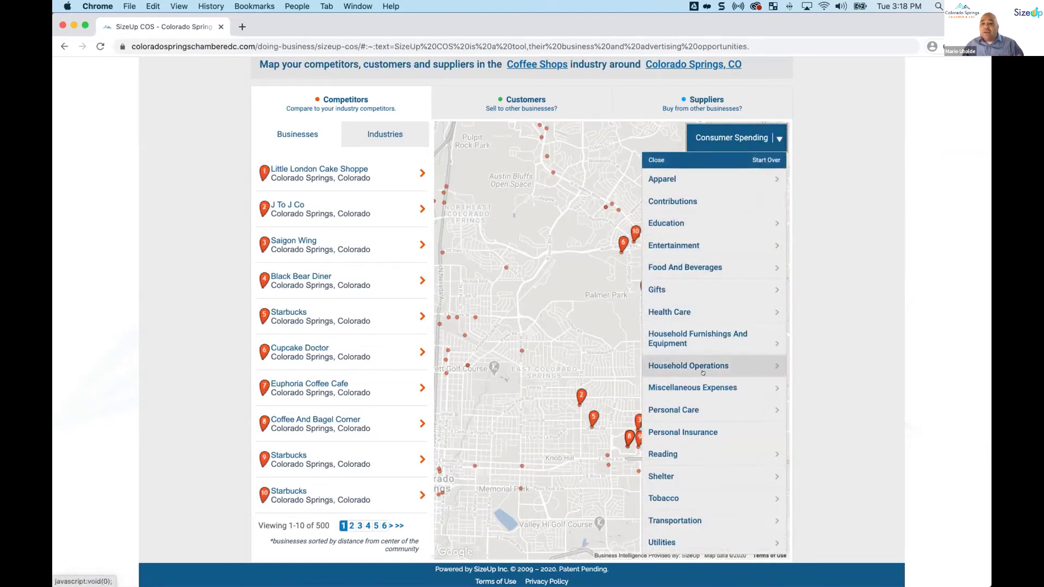
{"action": "left_click", "coordinate": [708, 267]}
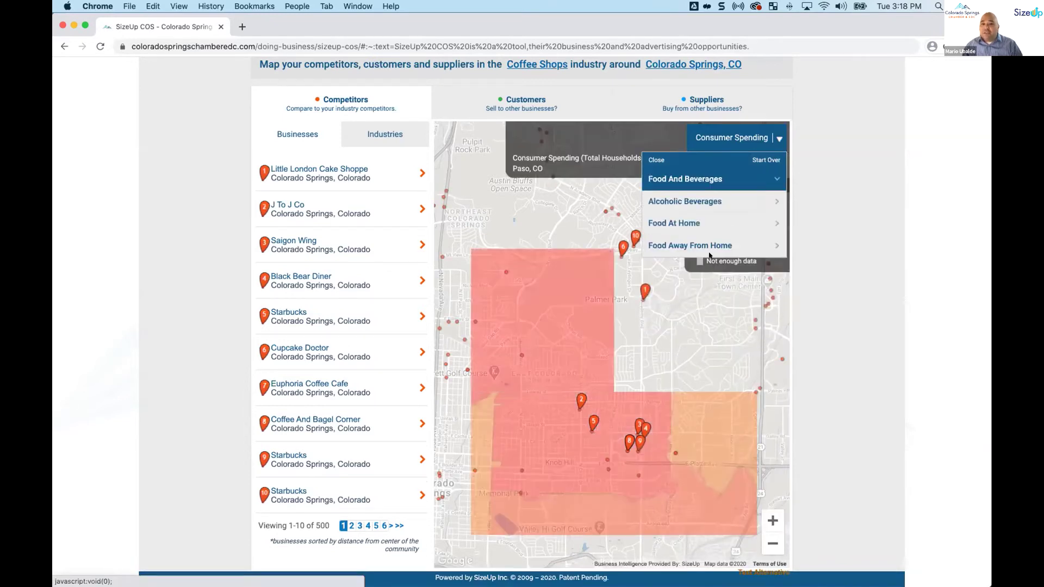
{"action": "left_click", "coordinate": [709, 245]}
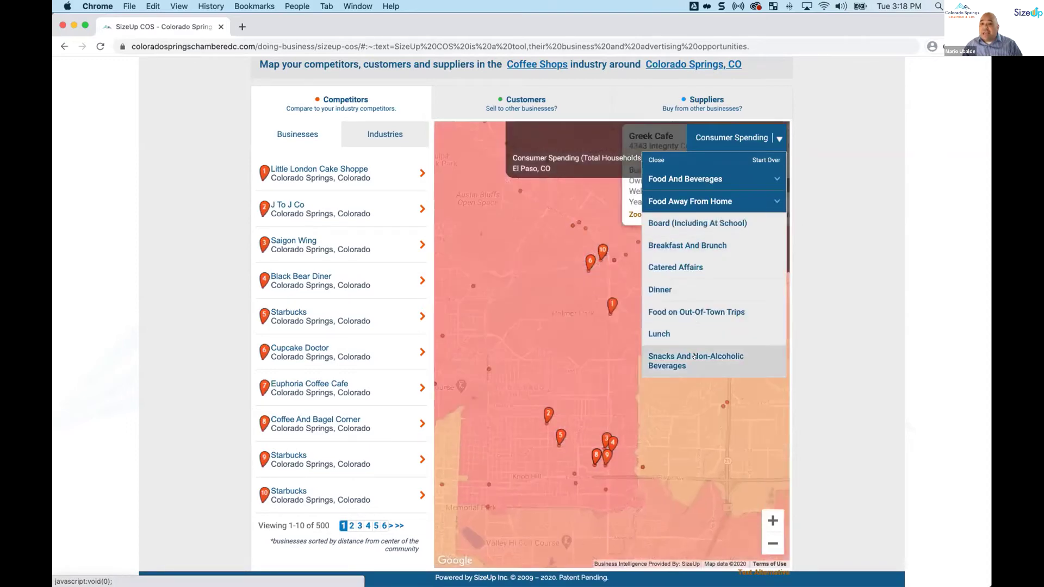
{"action": "left_click", "coordinate": [694, 356]}
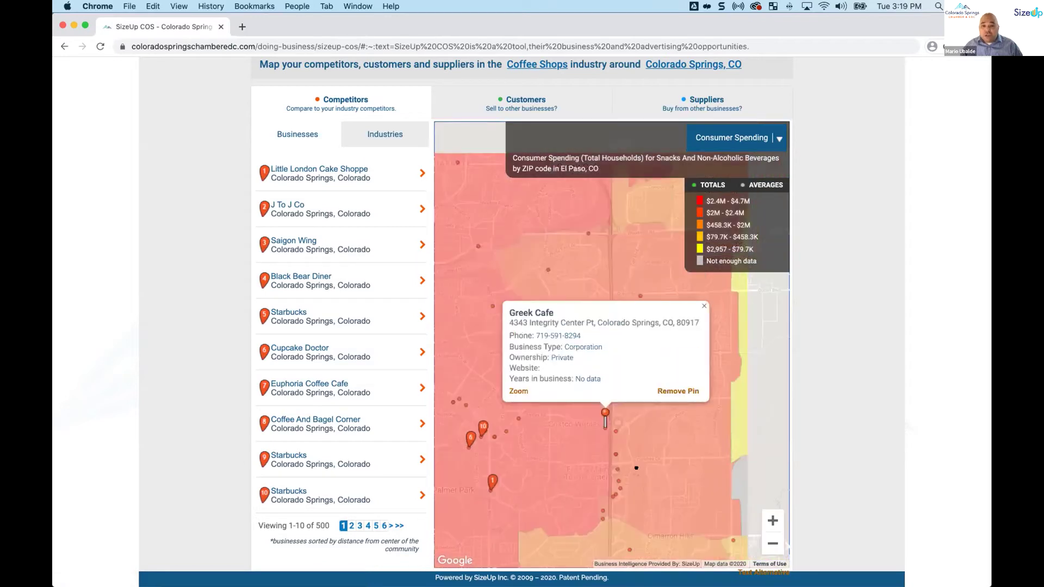
{"action": "left_click", "coordinate": [767, 545]}
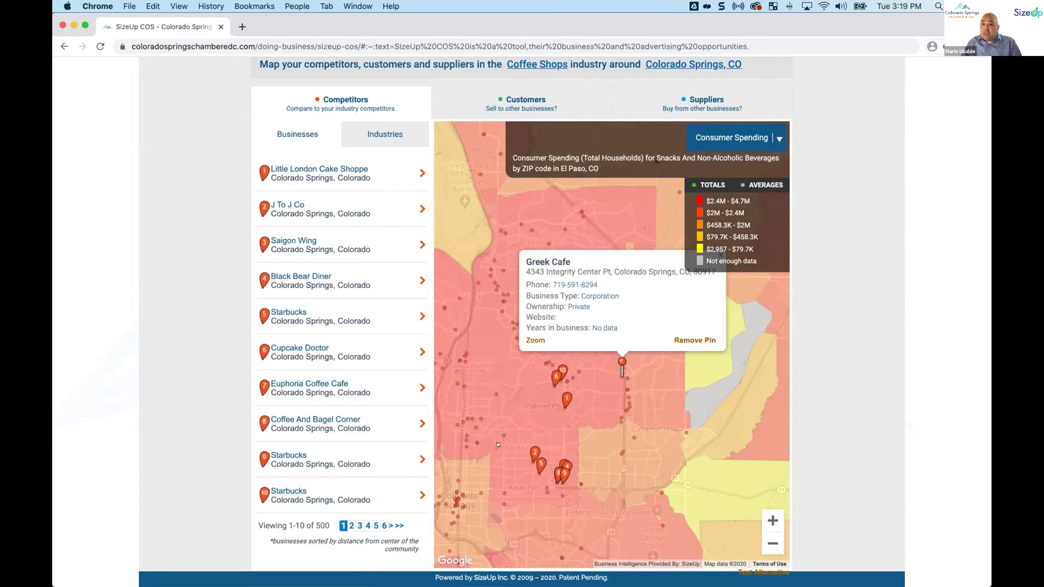
Clear the consumer spending overlay from the competitor map and close the Greek Cafe details.
{"action": "left_click", "coordinate": [781, 133]}
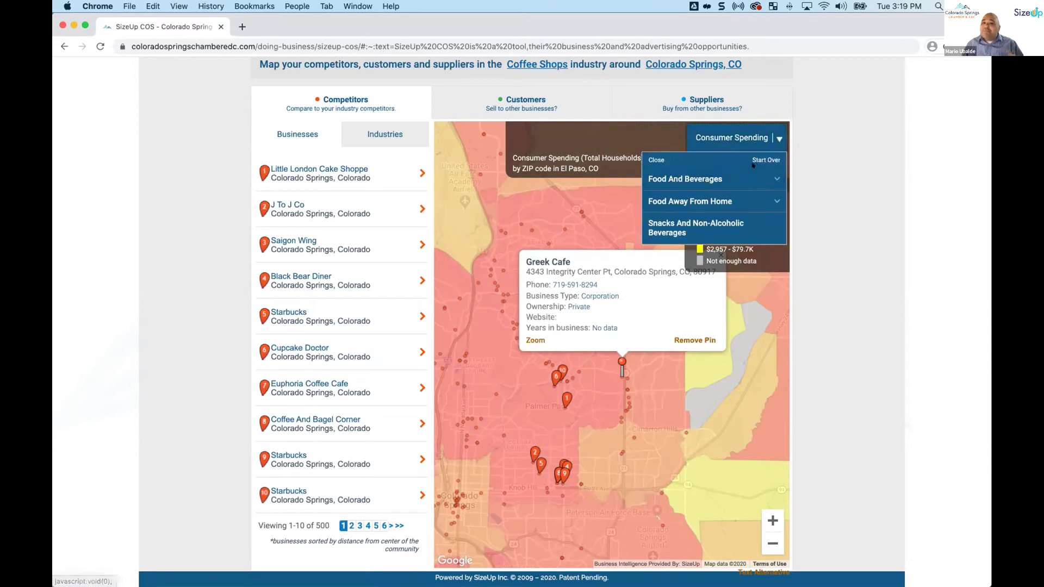
{"action": "left_click", "coordinate": [761, 160]}
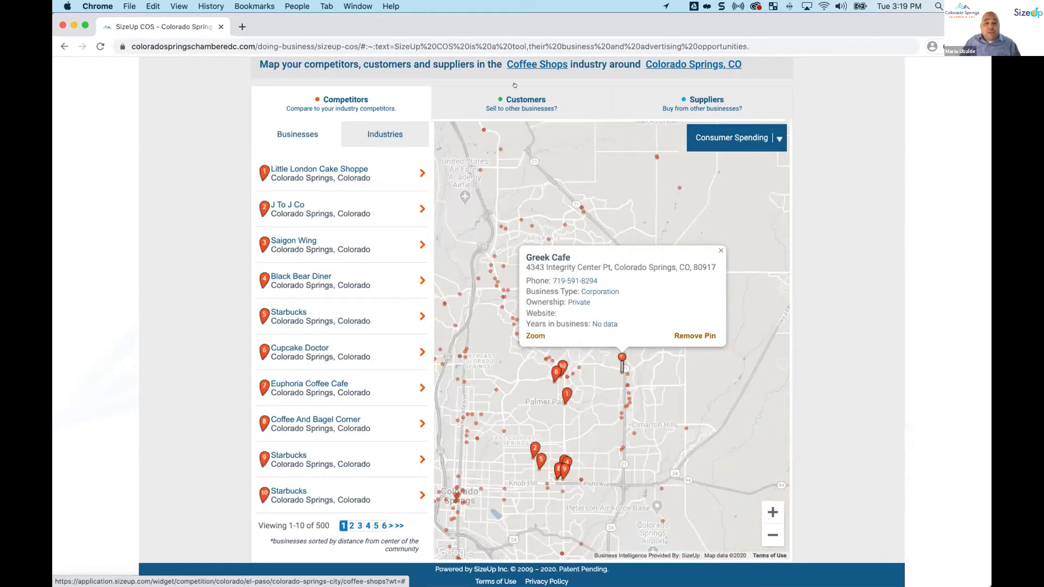
{"action": "left_click", "coordinate": [719, 250]}
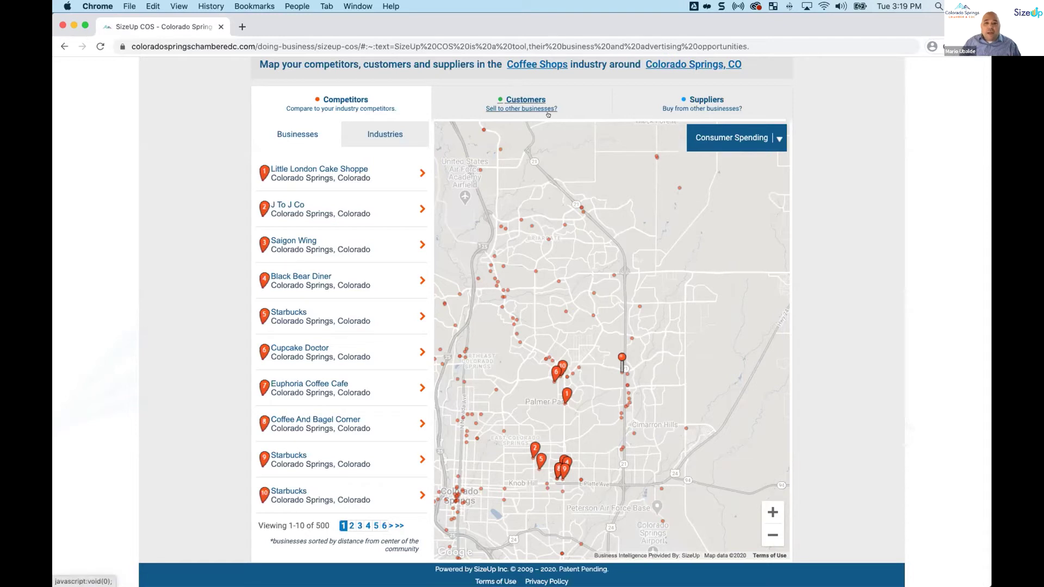
Search the customer industries for "aero" and add Aerospace Instrument Mfg as a category of businesses that buy from the coffee shop.
{"action": "left_click", "coordinate": [522, 103]}
{"action": "left_click", "coordinate": [384, 173]}
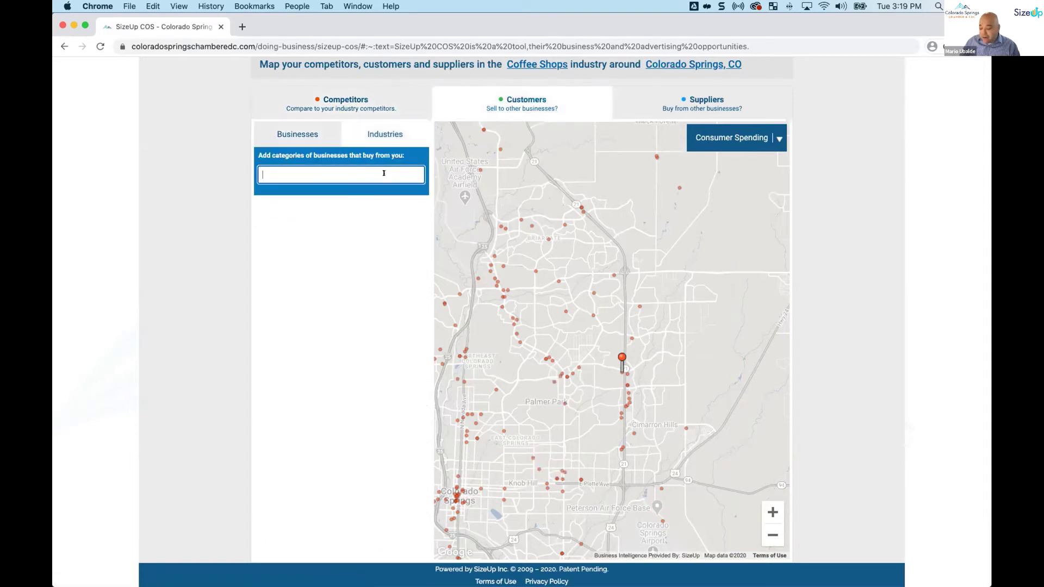
{"action": "type", "text": "aero"}
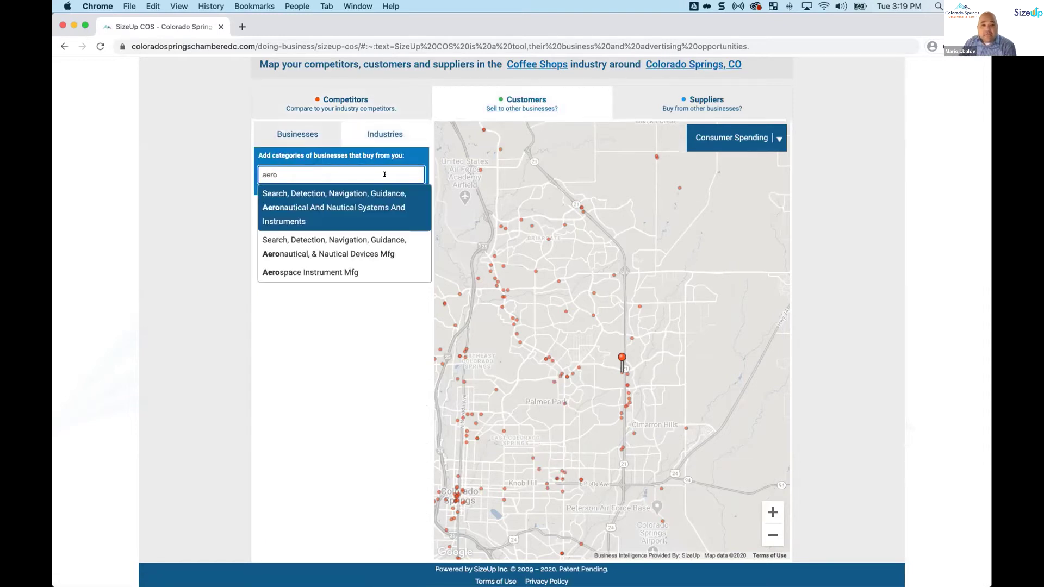
{"action": "left_click", "coordinate": [354, 272]}
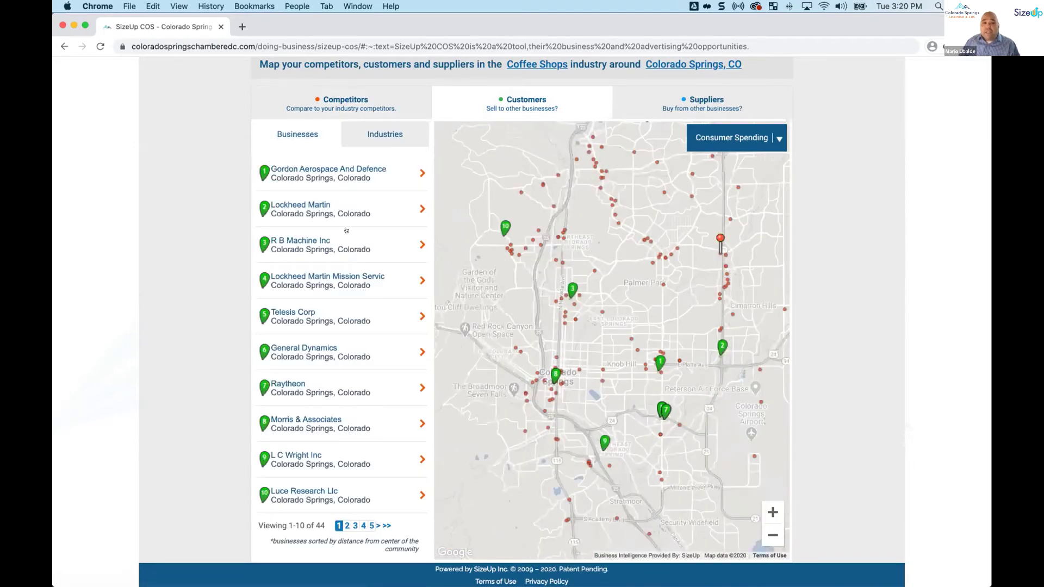
Search for "enginee" and add Engineering Services as another customer industry category.
{"action": "left_click", "coordinate": [382, 134]}
{"action": "left_click", "coordinate": [351, 199]}
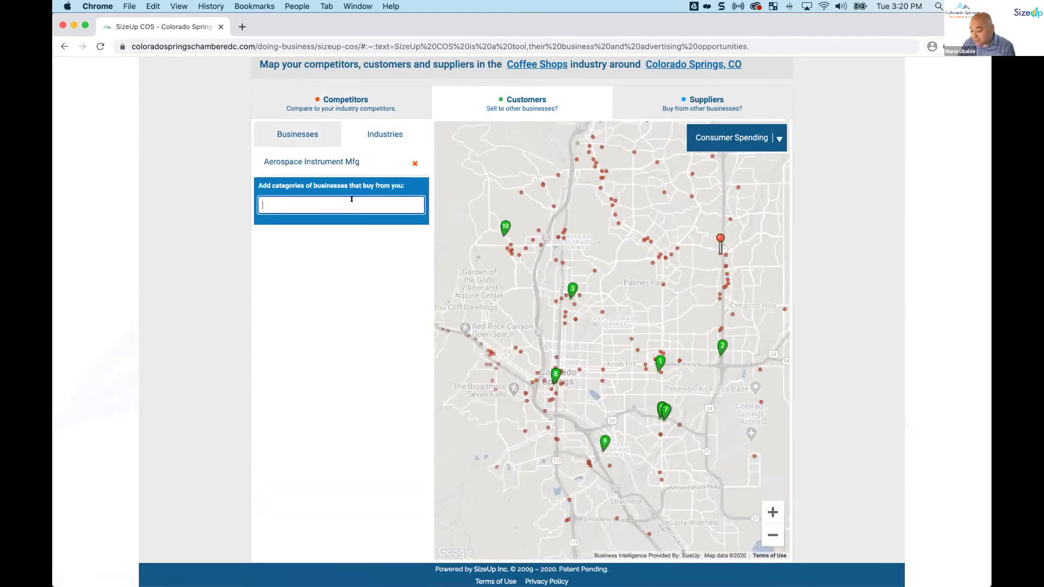
{"action": "type", "text": "ebgin"}
{"action": "key", "text": "BackSpace"}
{"action": "key", "text": "BackSpace"}
{"action": "key", "text": "BackSpace"}
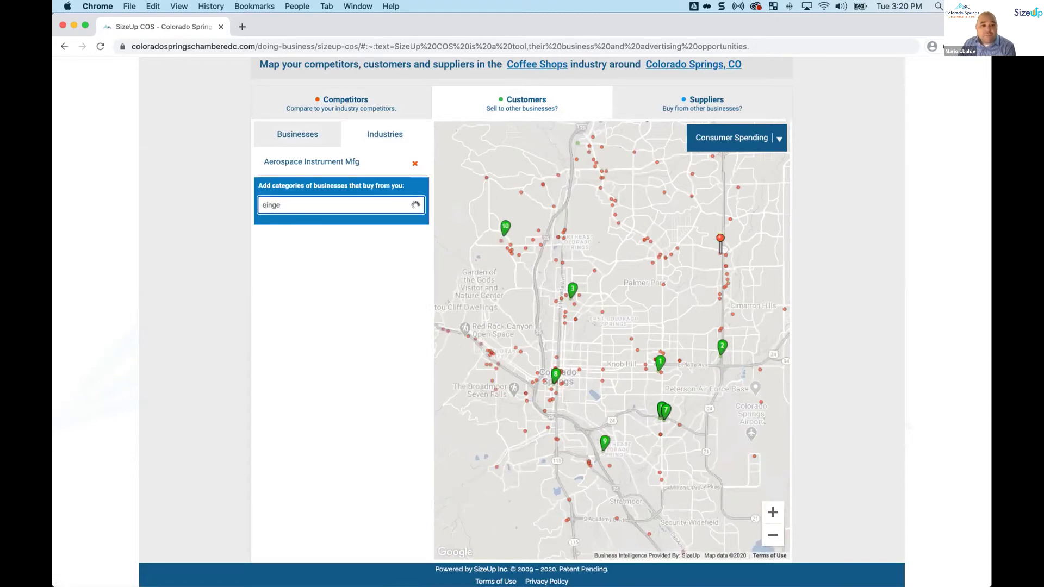
{"action": "key", "text": "BackSpace"}
{"action": "type", "text": "ngin"}
{"action": "type", "text": "e"}
{"action": "key", "text": "BackSpace"}
{"action": "type", "text": "inee"}
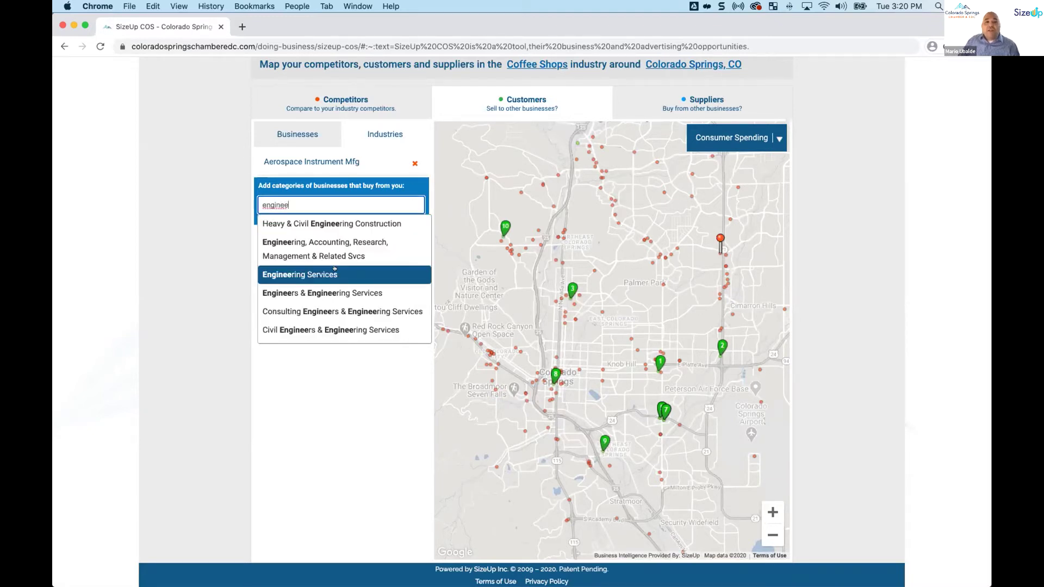
{"action": "left_click", "coordinate": [333, 274]}
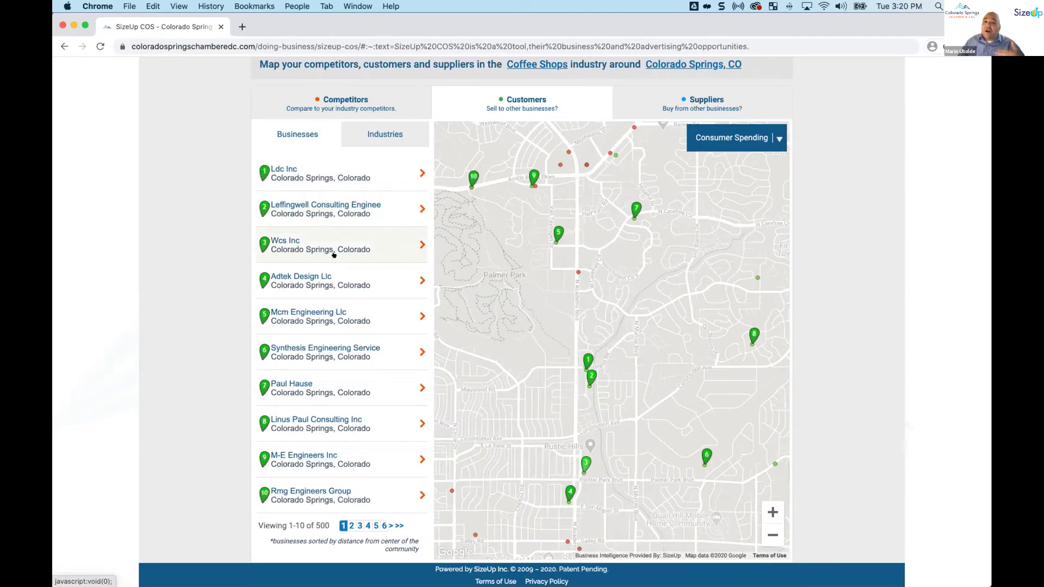
View the business details of Adtek Design Llc and the seventh listed customer, and close them.
{"action": "left_click", "coordinate": [343, 282]}
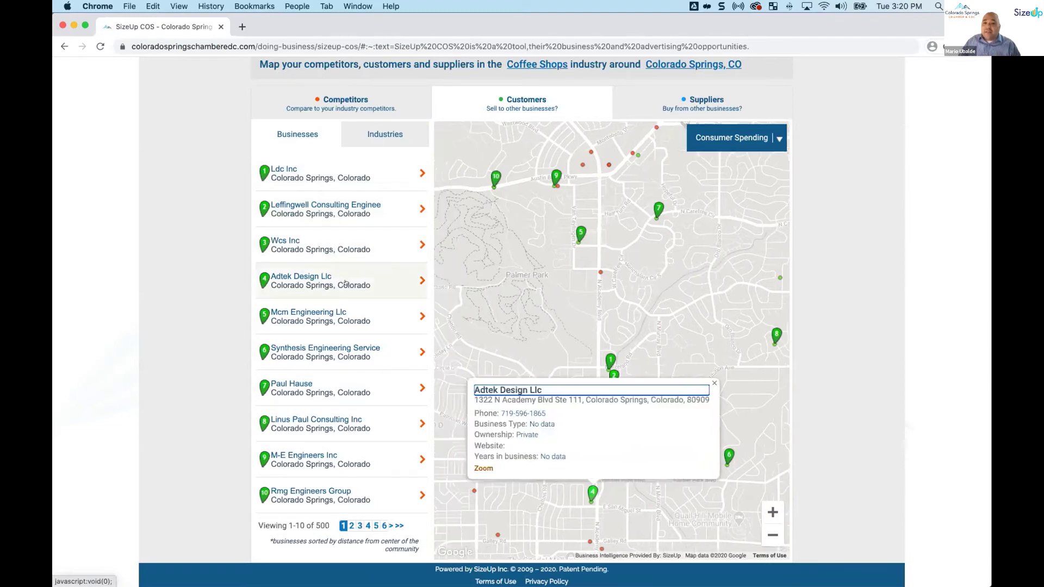
{"action": "left_click", "coordinate": [337, 388]}
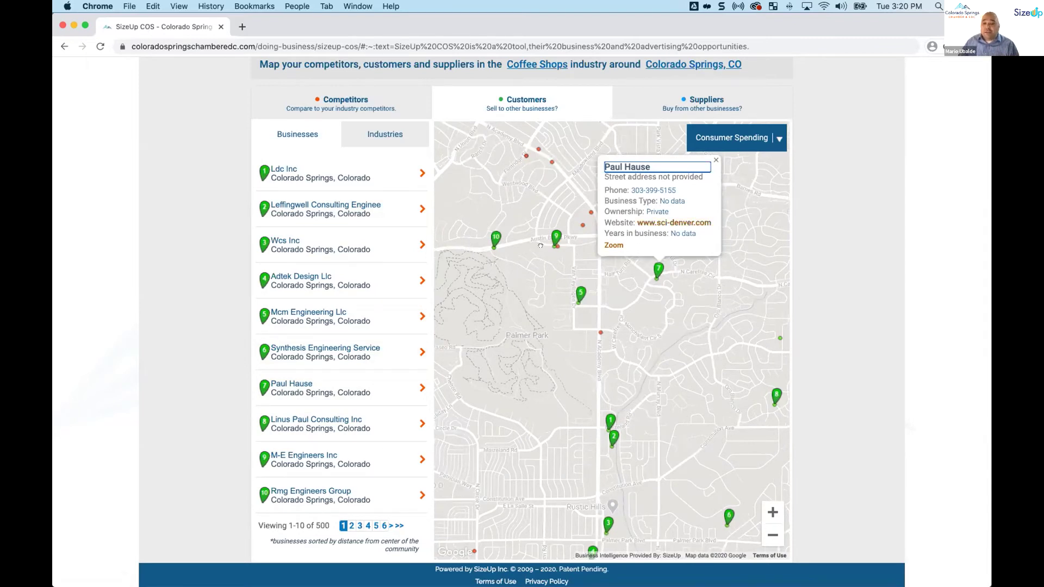
{"action": "left_click", "coordinate": [714, 159]}
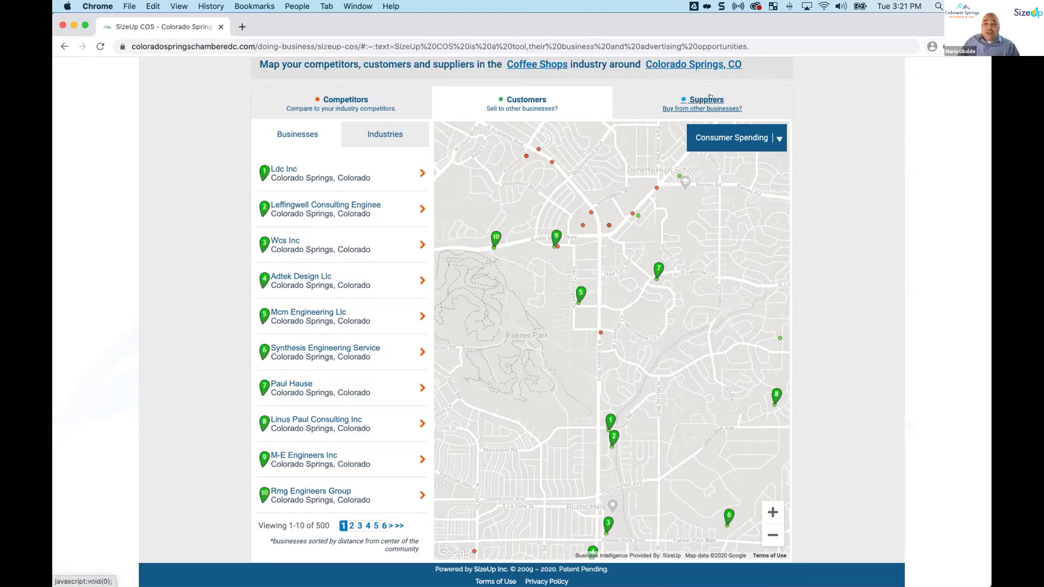
Add Restaurant Equipment & Supplies Wholesale as a supplier category and look closer at the suppliers around Colorado Springs on the map.
{"action": "left_click", "coordinate": [709, 97]}
{"action": "left_click", "coordinate": [379, 167]}
{"action": "type", "text": "res"}
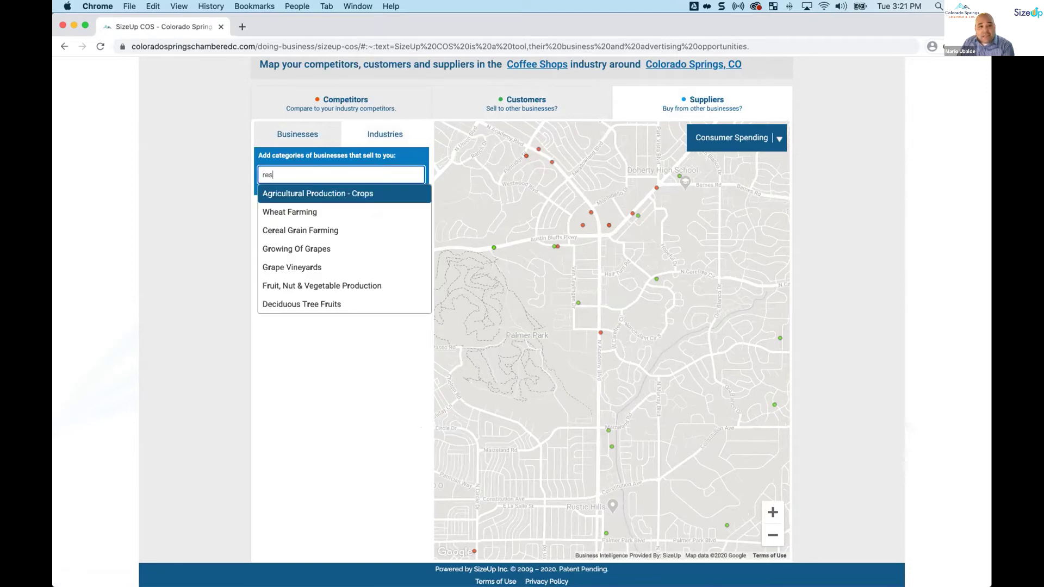
{"action": "type", "text": "taur"}
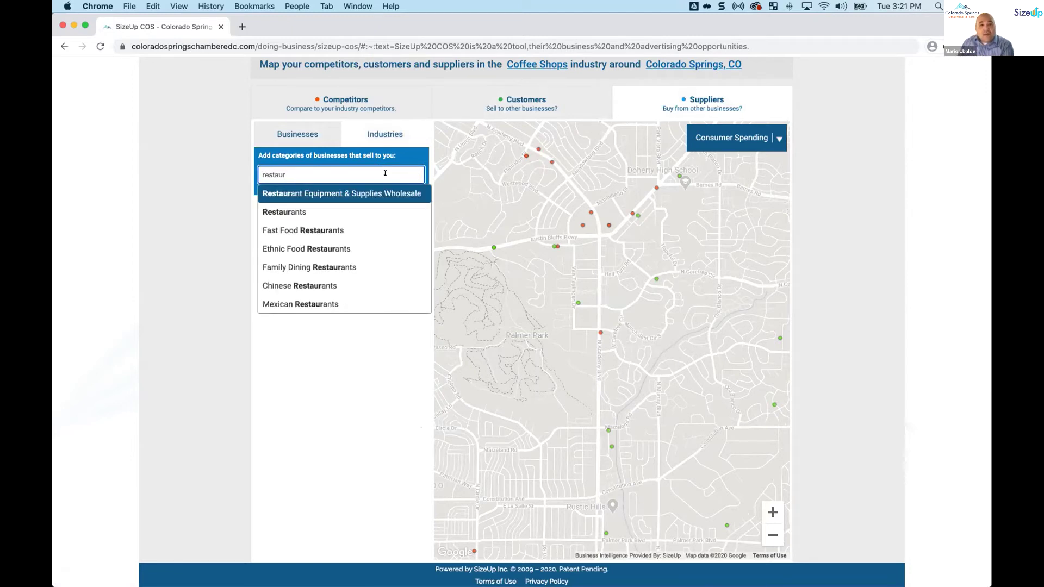
{"action": "left_click", "coordinate": [380, 190]}
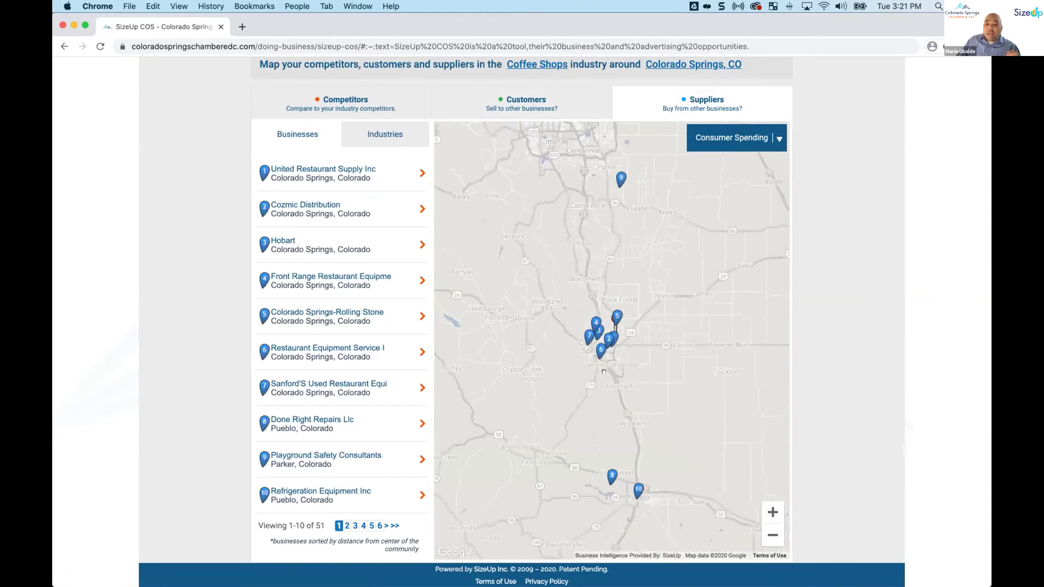
{"action": "double_click", "coordinate": [603, 371]}
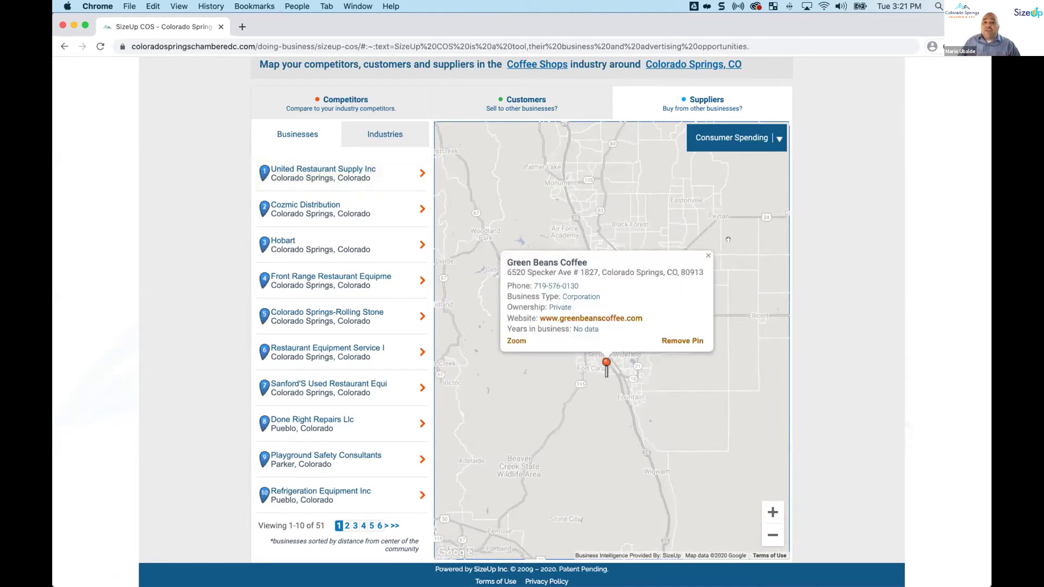
{"action": "left_click", "coordinate": [709, 254]}
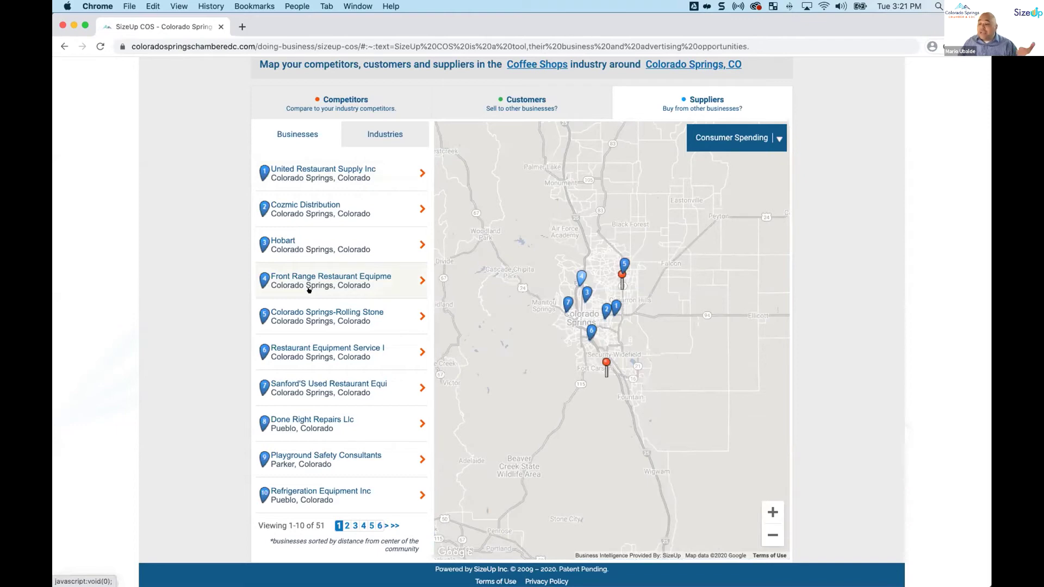
Open the advertising analysis and review the ZIP codes ranked by total coffee shop revenue.
{"action": "scroll", "coordinate": [299, 232], "scroll_direction": "up", "scroll_amount": 1}
{"action": "scroll", "coordinate": [299, 232], "scroll_direction": "up", "scroll_amount": 3}
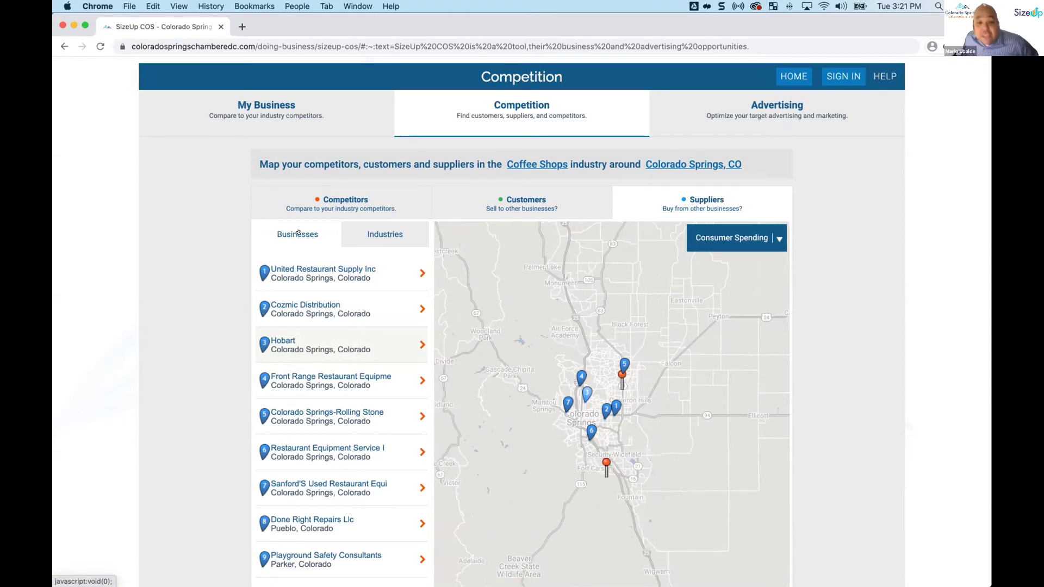
{"action": "left_click", "coordinate": [757, 115]}
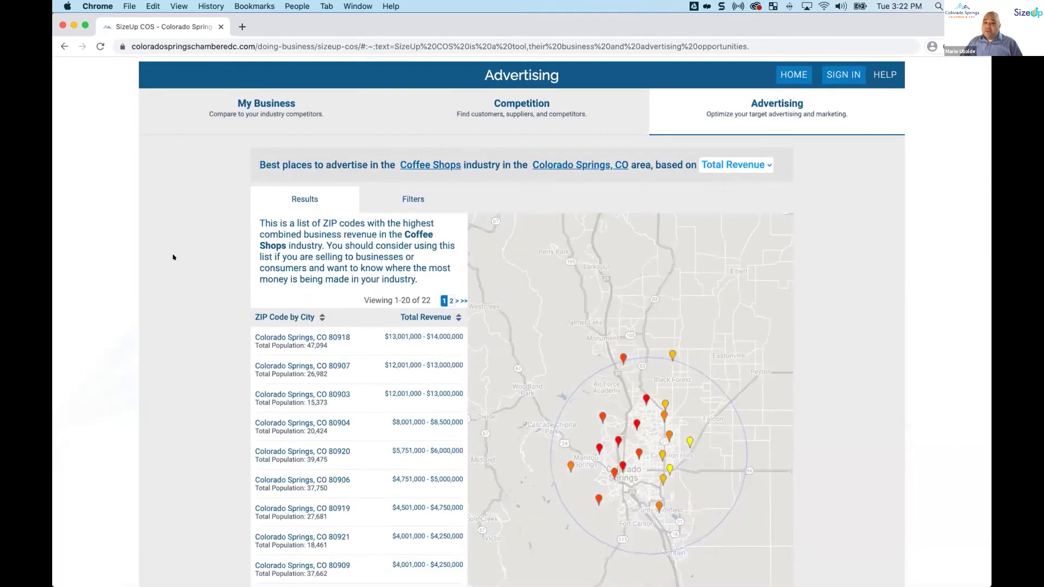
{"action": "scroll", "coordinate": [173, 258], "scroll_direction": "down", "scroll_amount": 1}
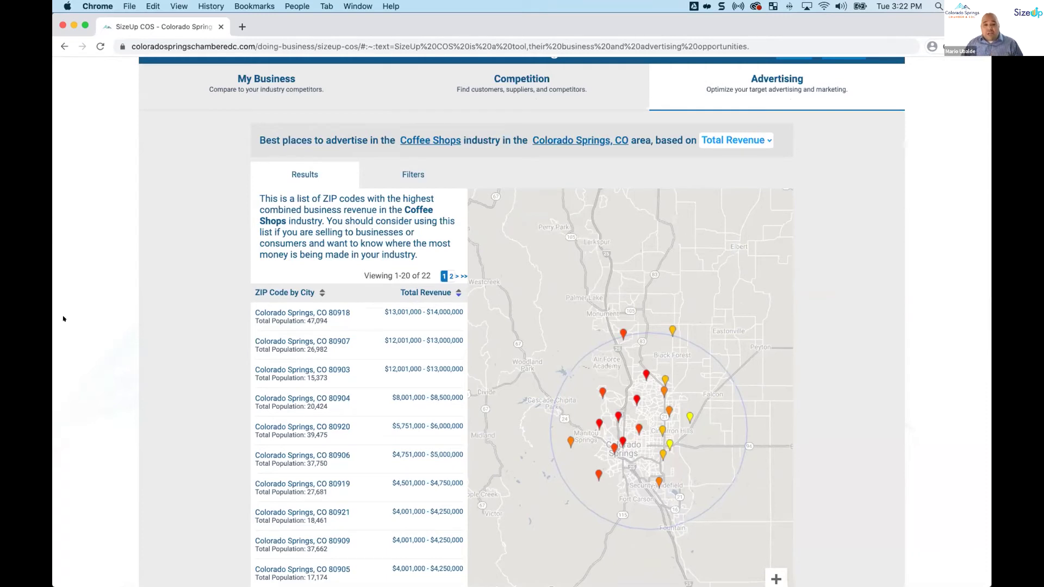
{"action": "scroll", "coordinate": [100, 345], "scroll_direction": "down", "scroll_amount": 1}
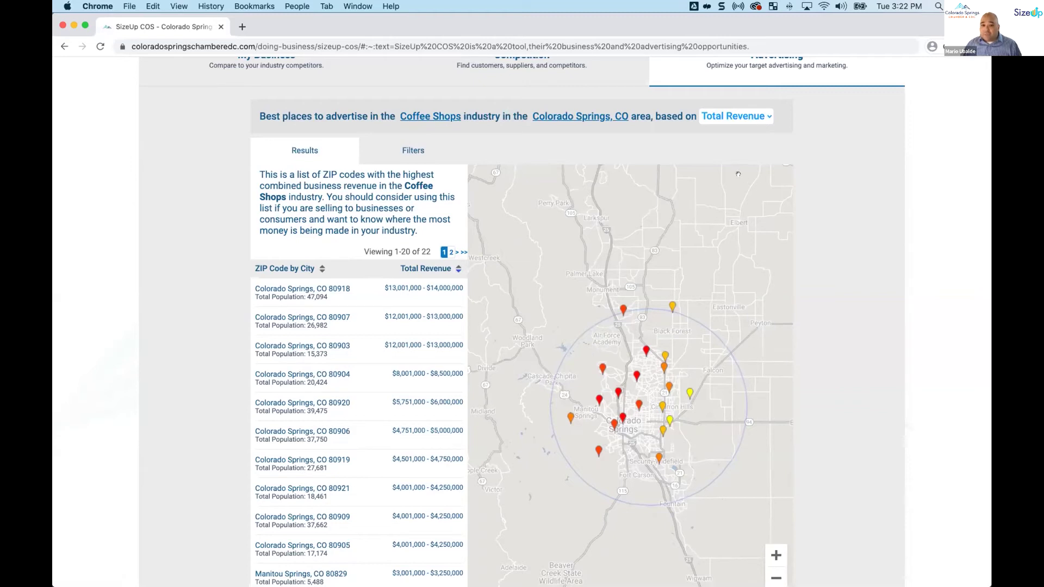
Set the advertising search distance to at most 20 miles and rank the locations by Most Underserved Markets.
{"action": "left_click", "coordinate": [427, 145]}
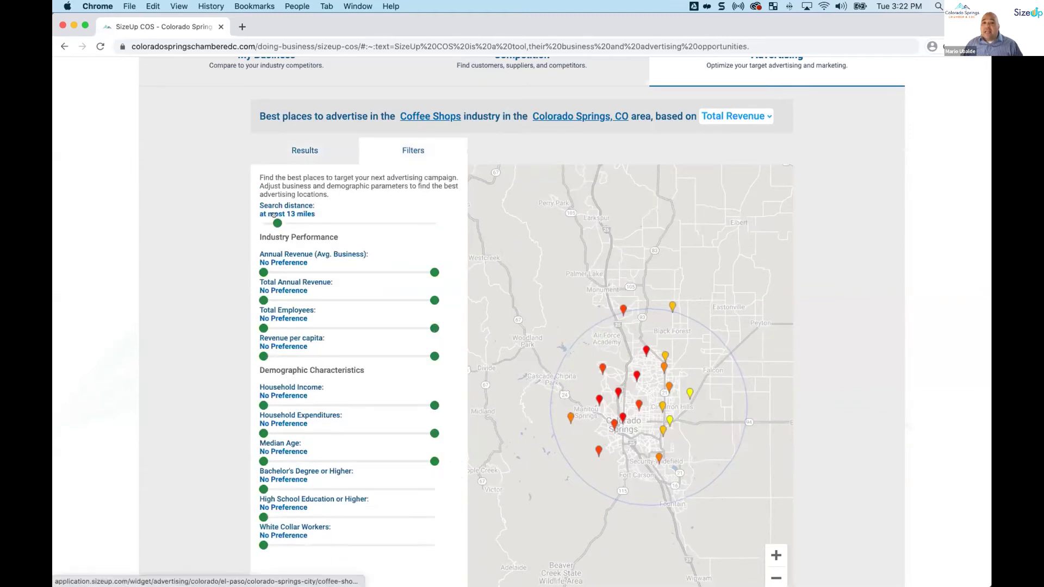
{"action": "left_click_drag", "start_coordinate": [276, 220], "coordinate": [285, 220]}
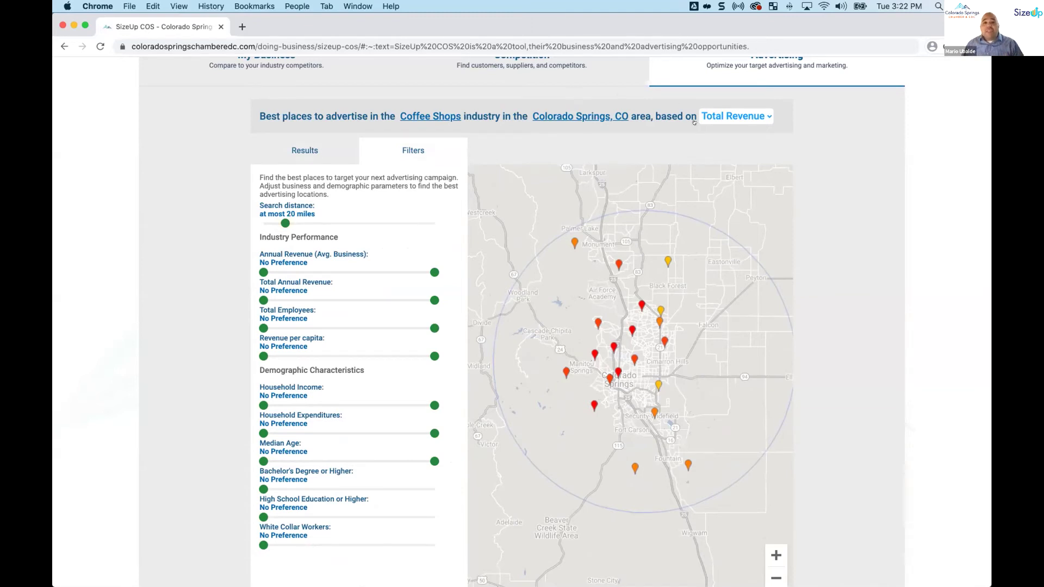
{"action": "left_click", "coordinate": [764, 115]}
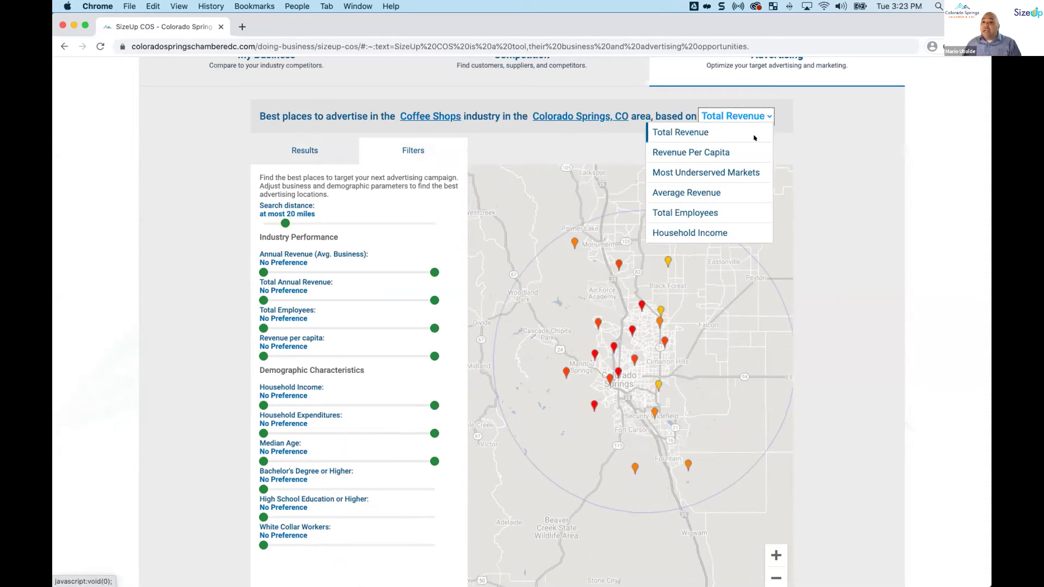
{"action": "left_click", "coordinate": [744, 169]}
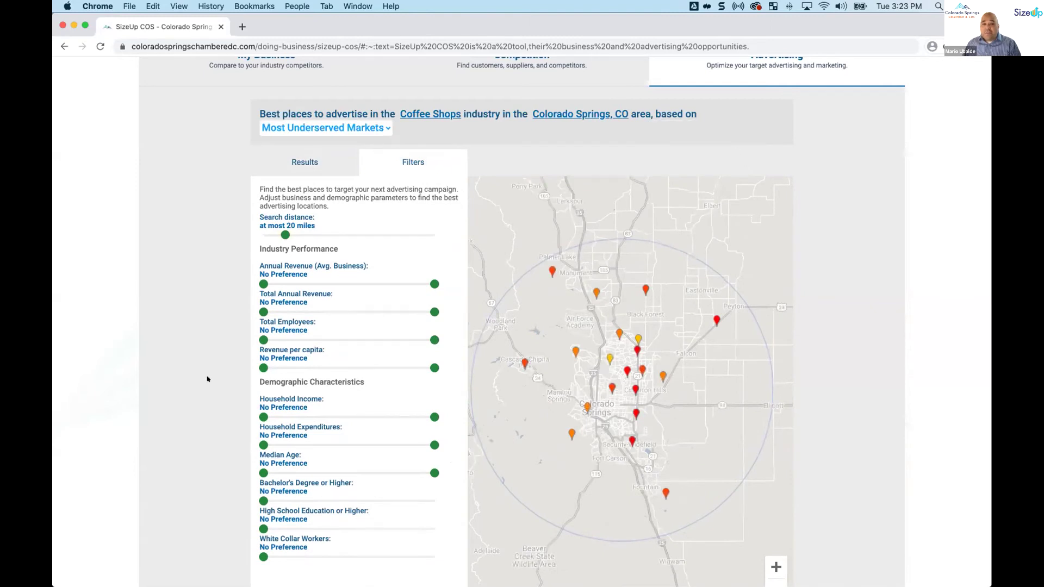
Filter the advertising locations to at least 25% with a bachelor's degree or higher and household income of at least $50,000.
{"action": "scroll", "coordinate": [208, 379], "scroll_direction": "down", "scroll_amount": 2}
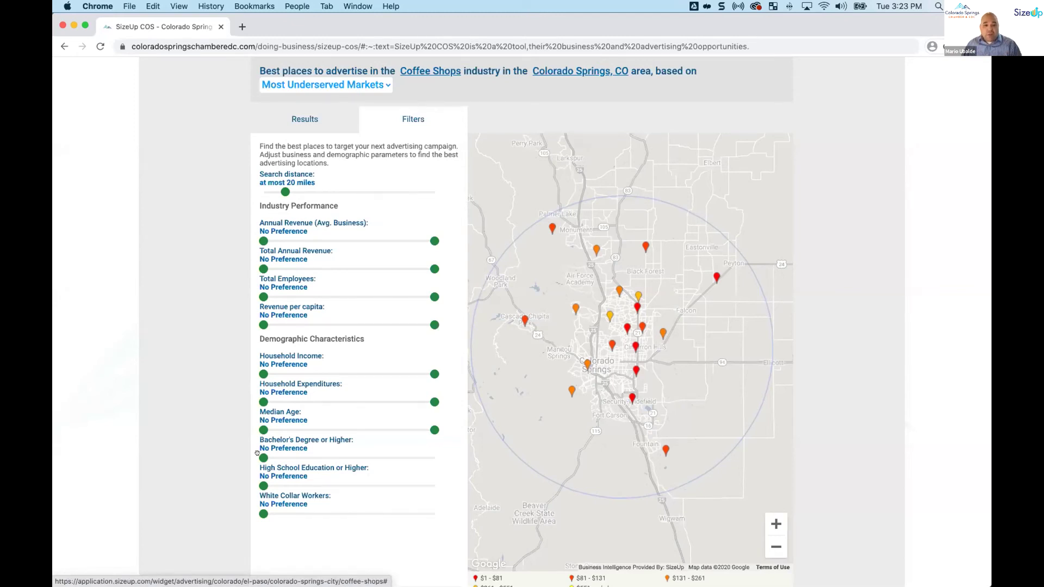
{"action": "left_click_drag", "start_coordinate": [263, 457], "coordinate": [306, 460]}
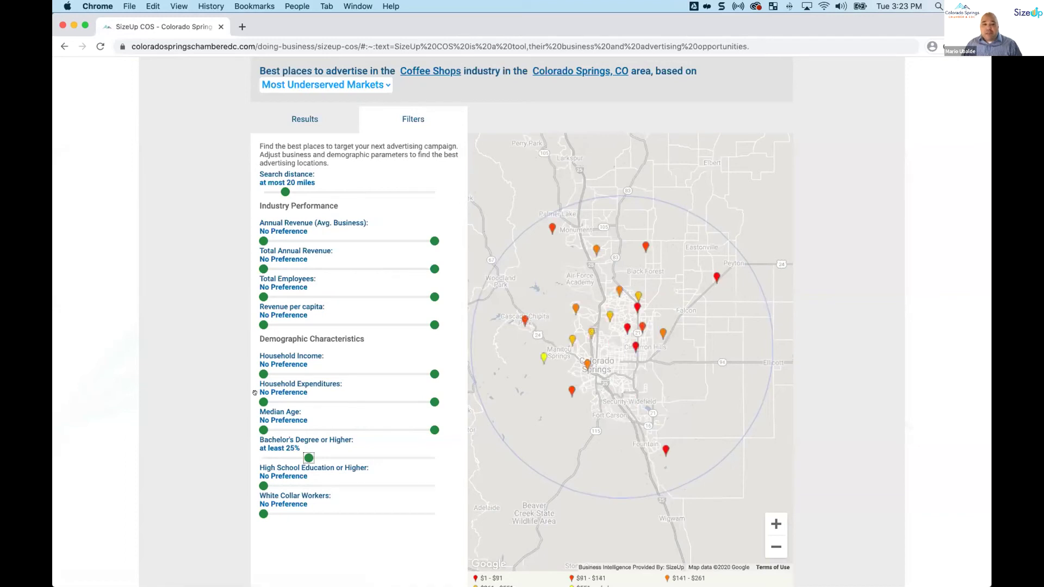
{"action": "left_click", "coordinate": [263, 374]}
{"action": "left_click_drag", "start_coordinate": [264, 373], "coordinate": [342, 374]}
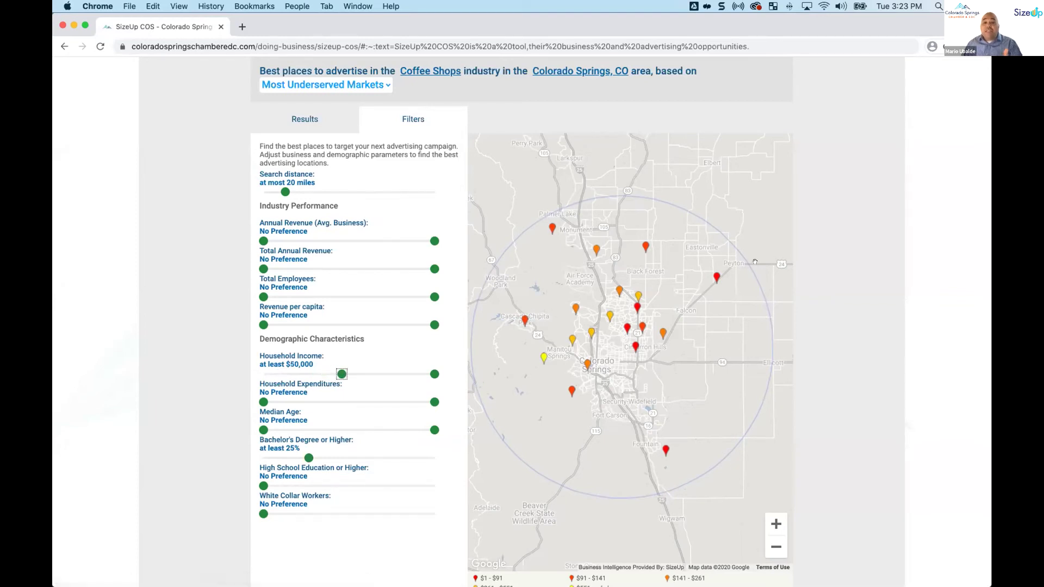
Review the filtered list of underserved ZIP codes, comparing revenue per capita, household income and education.
{"action": "left_click", "coordinate": [324, 117]}
{"action": "scroll", "coordinate": [269, 337], "scroll_direction": "down", "scroll_amount": 2}
{"action": "scroll", "coordinate": [269, 336], "scroll_direction": "down", "scroll_amount": 2}
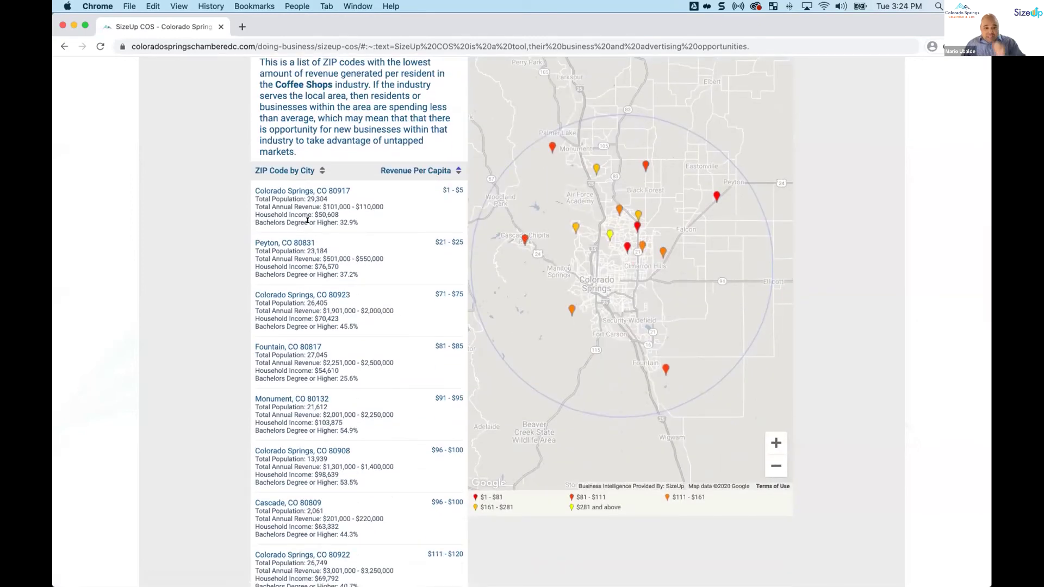
Review the rest of the underserved ZIP codes, and re-sort the list by highest revenue per capita.
{"action": "scroll", "coordinate": [294, 266], "scroll_direction": "down", "scroll_amount": 10}
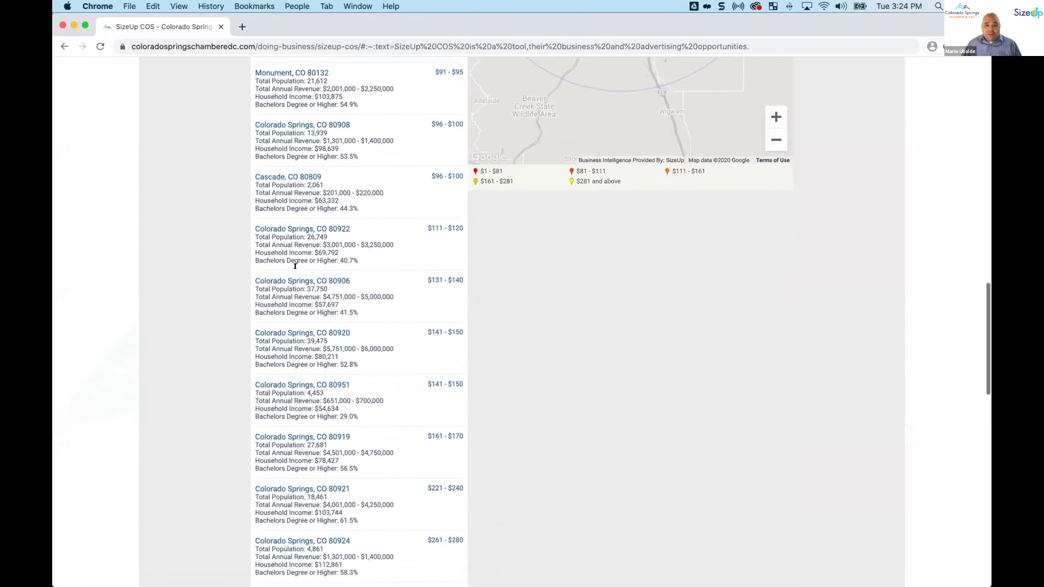
{"action": "scroll", "coordinate": [294, 267], "scroll_direction": "up", "scroll_amount": 15}
{"action": "scroll", "coordinate": [295, 266], "scroll_direction": "down", "scroll_amount": 1}
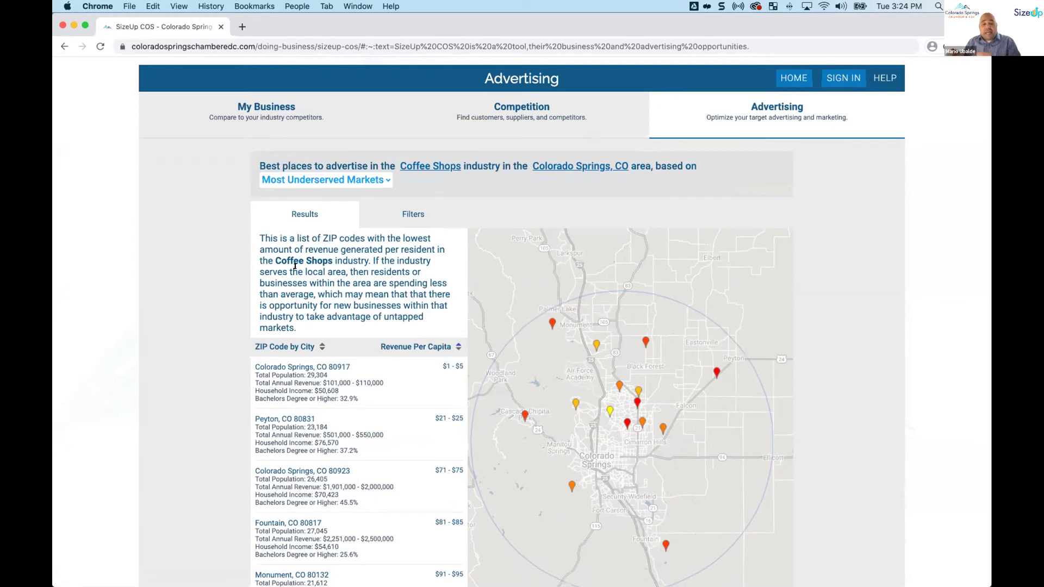
{"action": "left_click", "coordinate": [427, 344]}
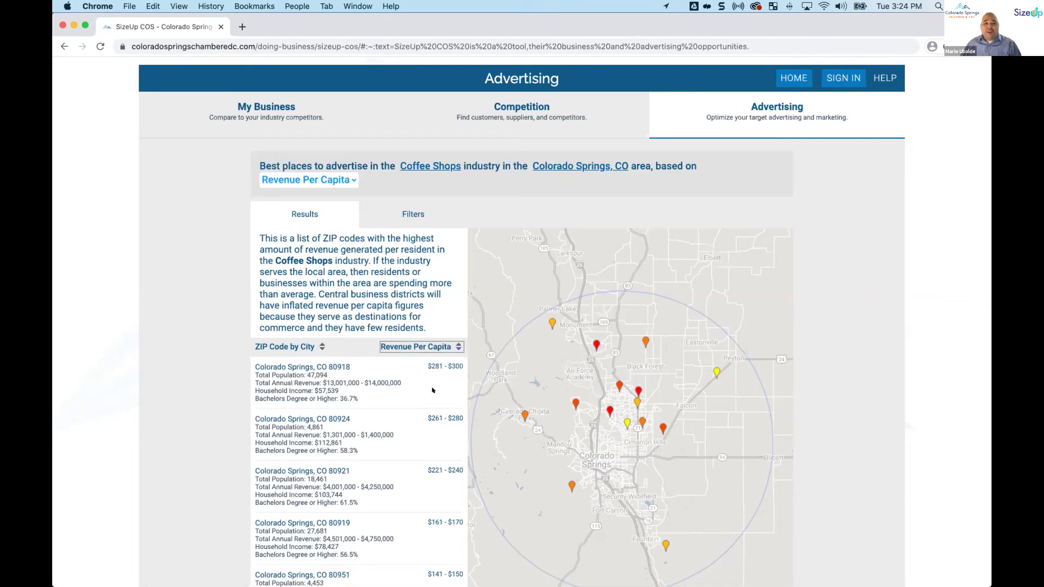
{"action": "scroll", "coordinate": [366, 283], "scroll_direction": "up", "scroll_amount": 1}
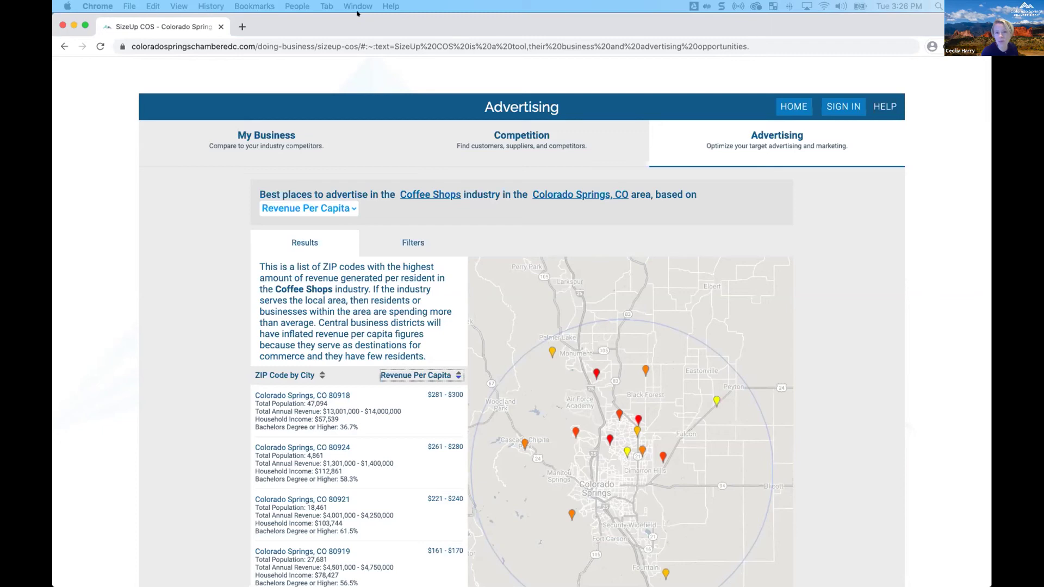
Return to the My Business dashboard and open its print version as a PDF in Preview.
{"action": "left_click", "coordinate": [273, 137]}
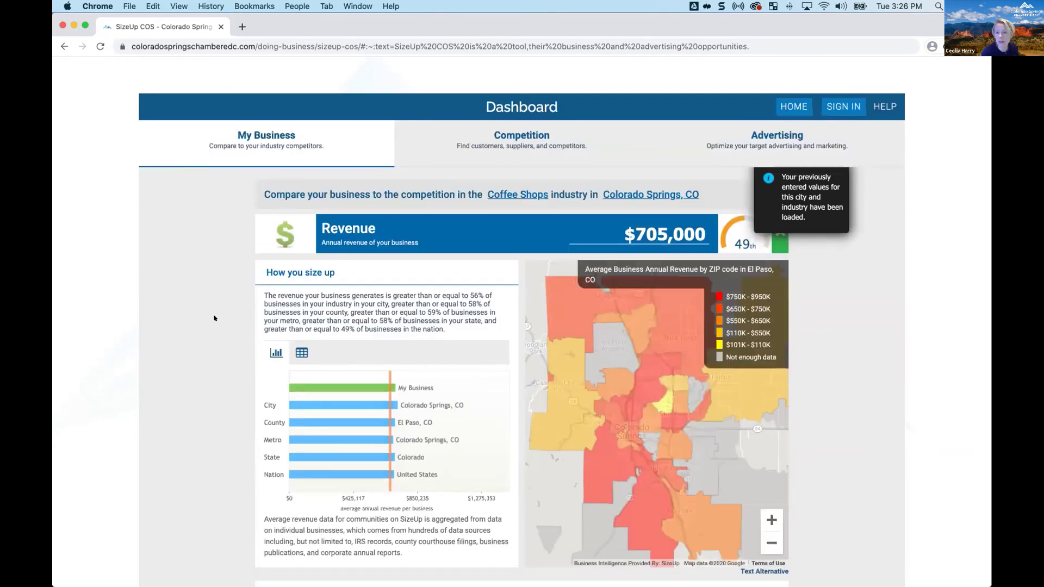
{"action": "scroll", "coordinate": [207, 343], "scroll_direction": "down", "scroll_amount": 1}
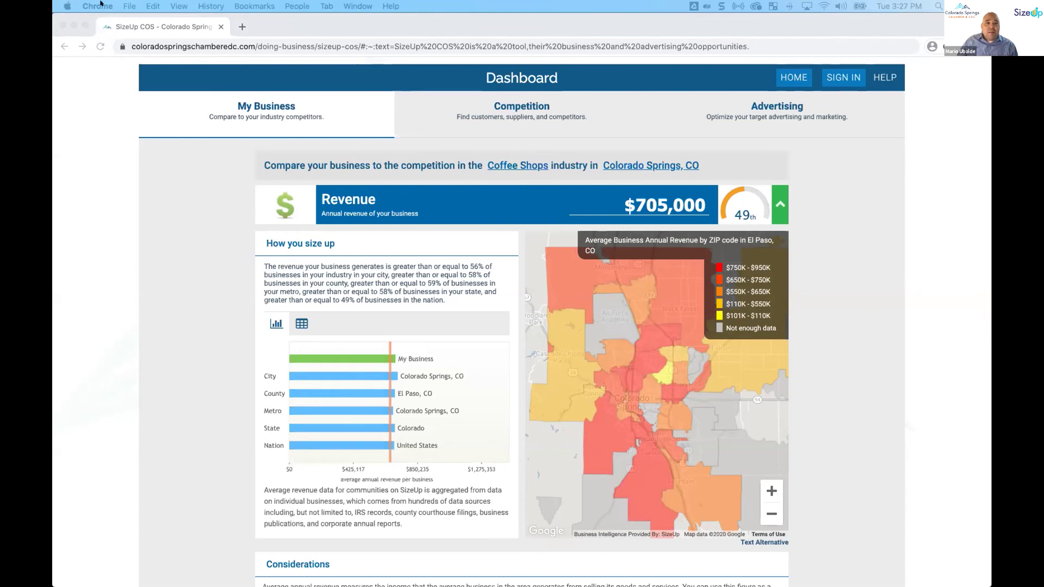
{"action": "left_click", "coordinate": [129, 6]}
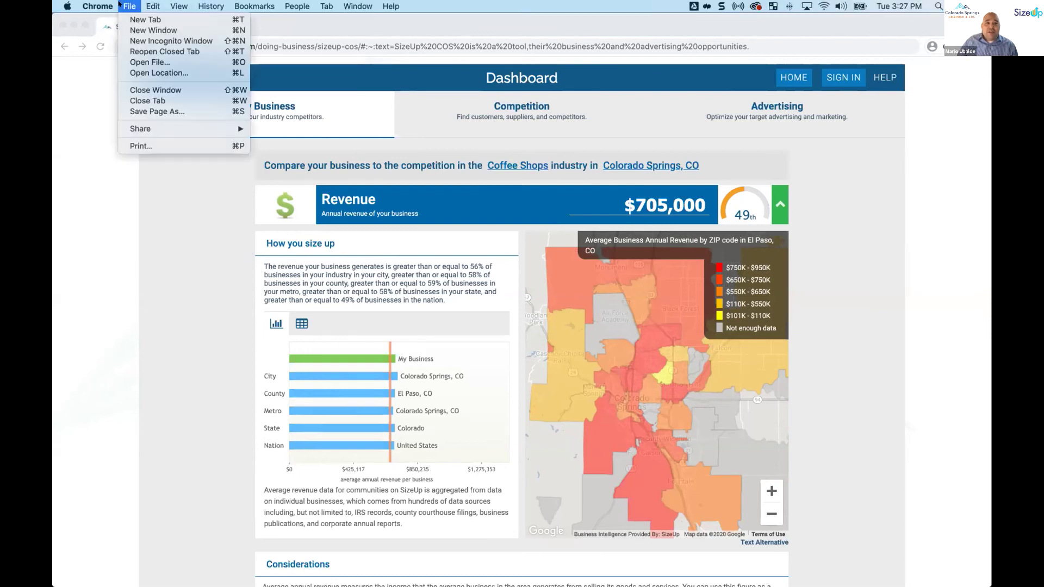
{"action": "left_click", "coordinate": [191, 146]}
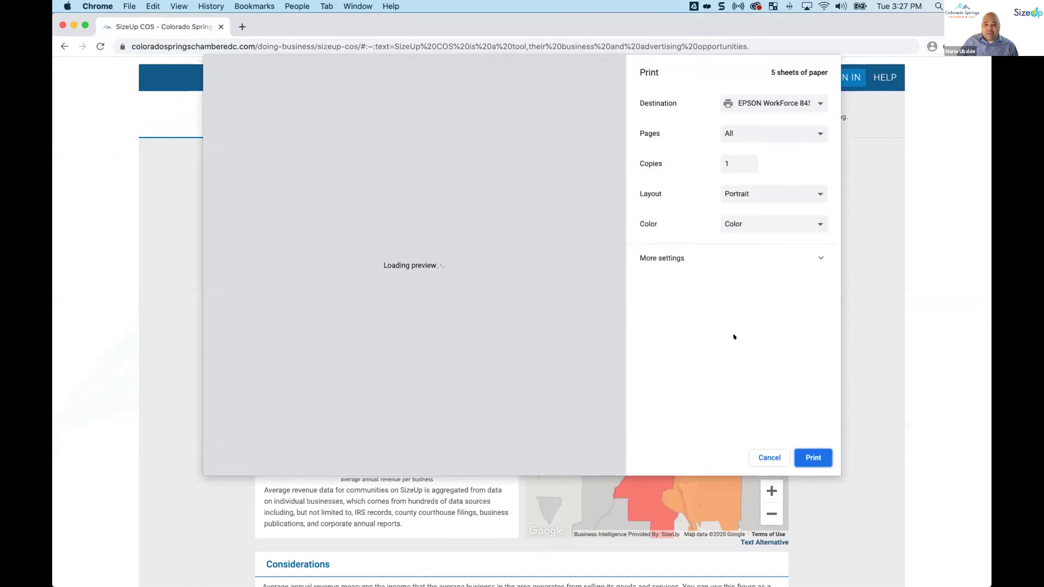
{"action": "left_click", "coordinate": [669, 257]}
{"action": "scroll", "coordinate": [687, 359], "scroll_direction": "down", "scroll_amount": 5}
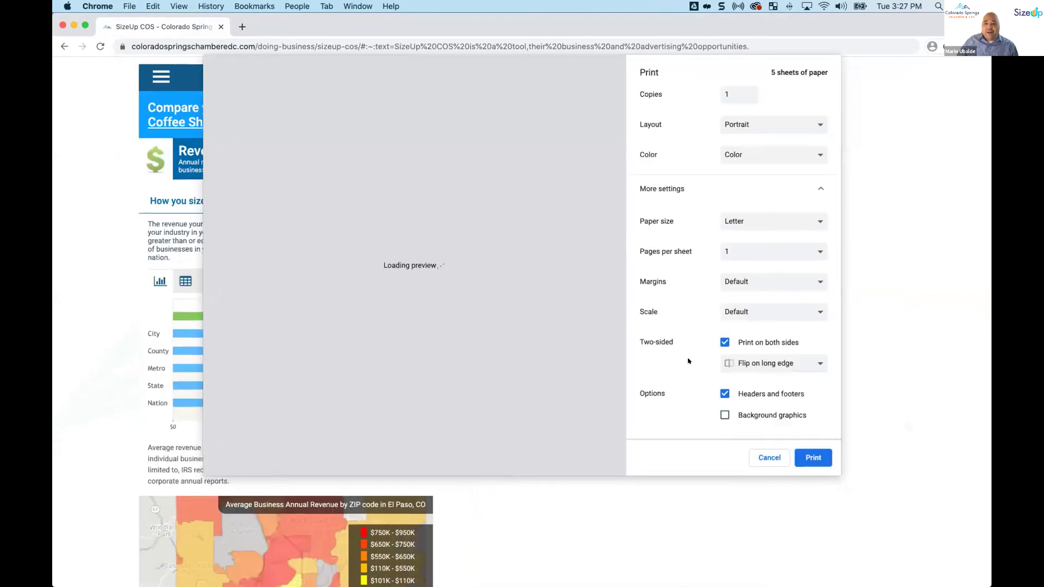
{"action": "left_click", "coordinate": [675, 427]}
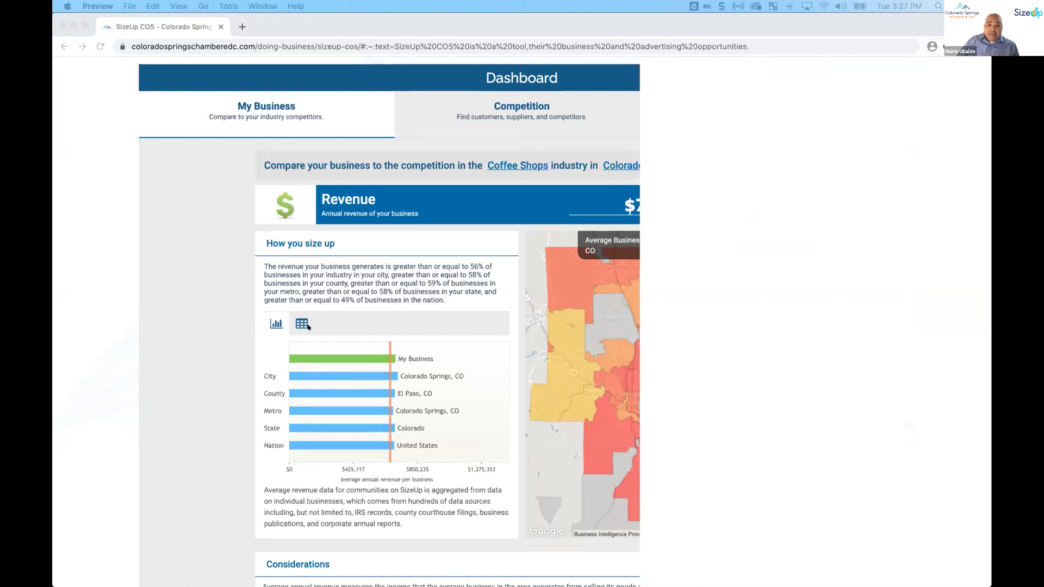
Show the dashboard's revenue comparison as a table instead of a bar chart.
{"action": "left_click", "coordinate": [290, 319]}
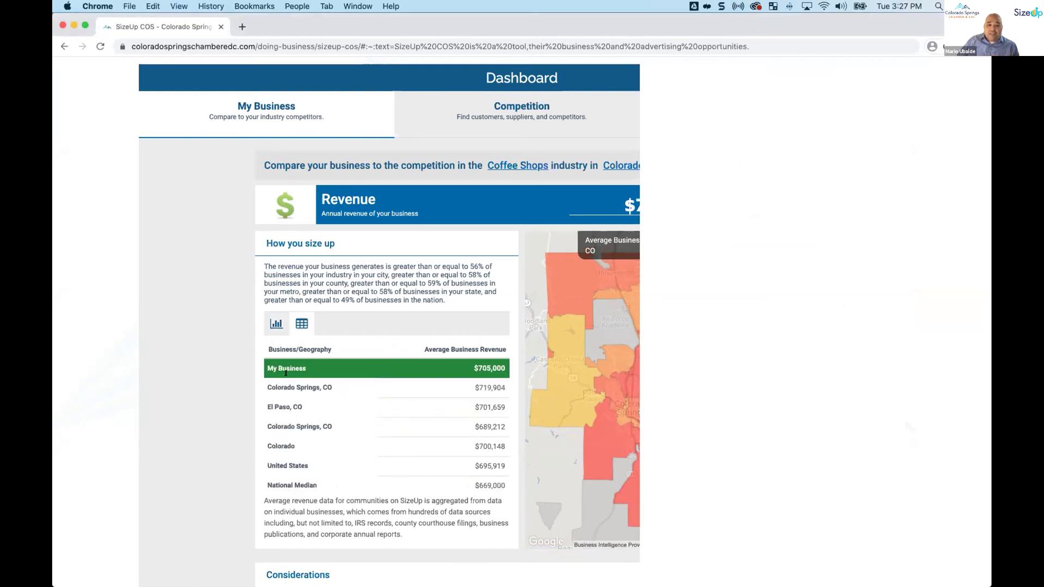
{"action": "right_click", "coordinate": [505, 479]}
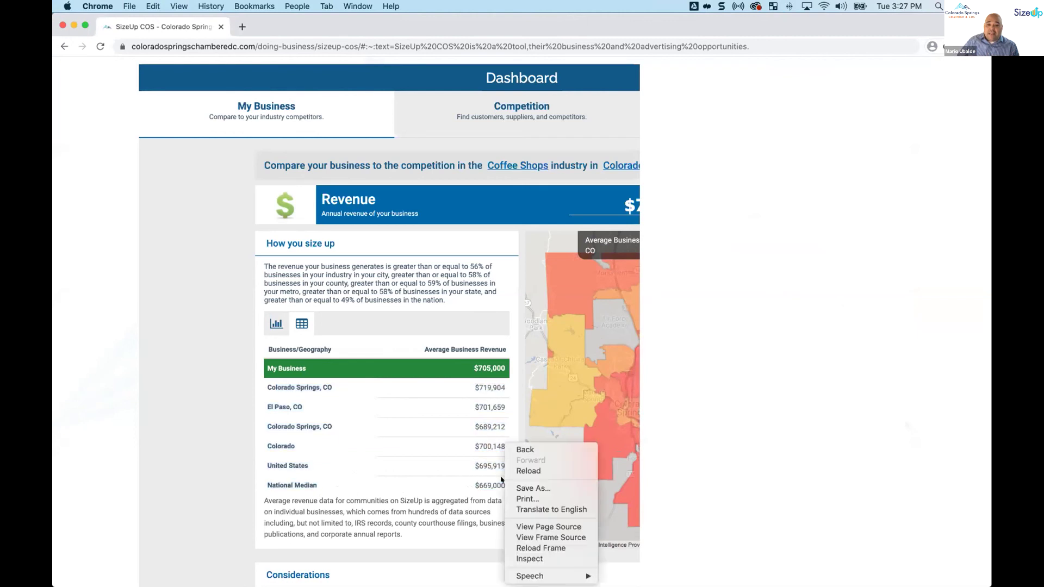
{"action": "left_click", "coordinate": [459, 470]}
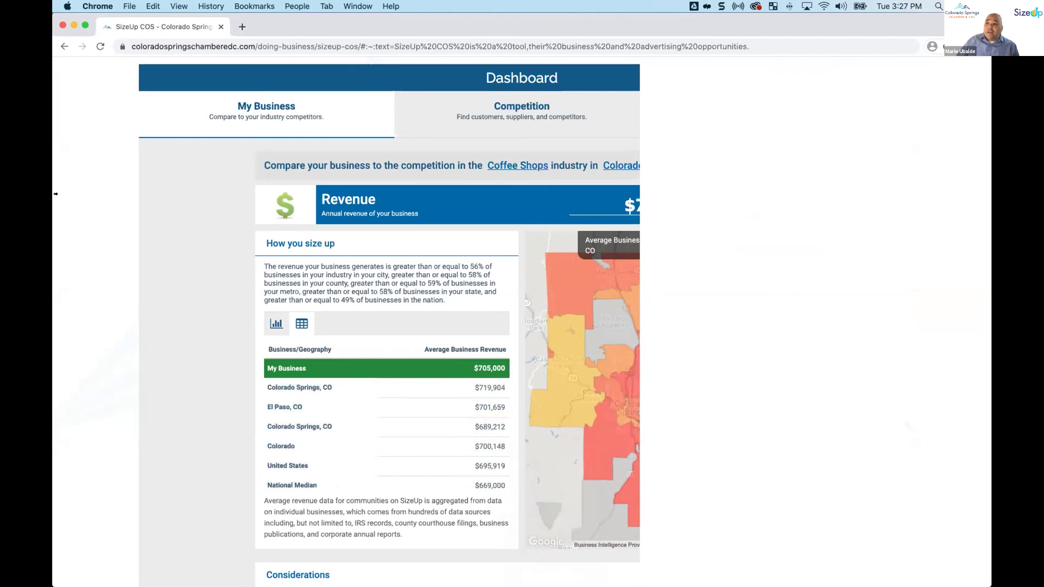
Redraw the cut-off dashboard by narrowing the browser window and restoring it to full width.
{"action": "left_click_drag", "start_coordinate": [56, 193], "coordinate": [684, 157]}
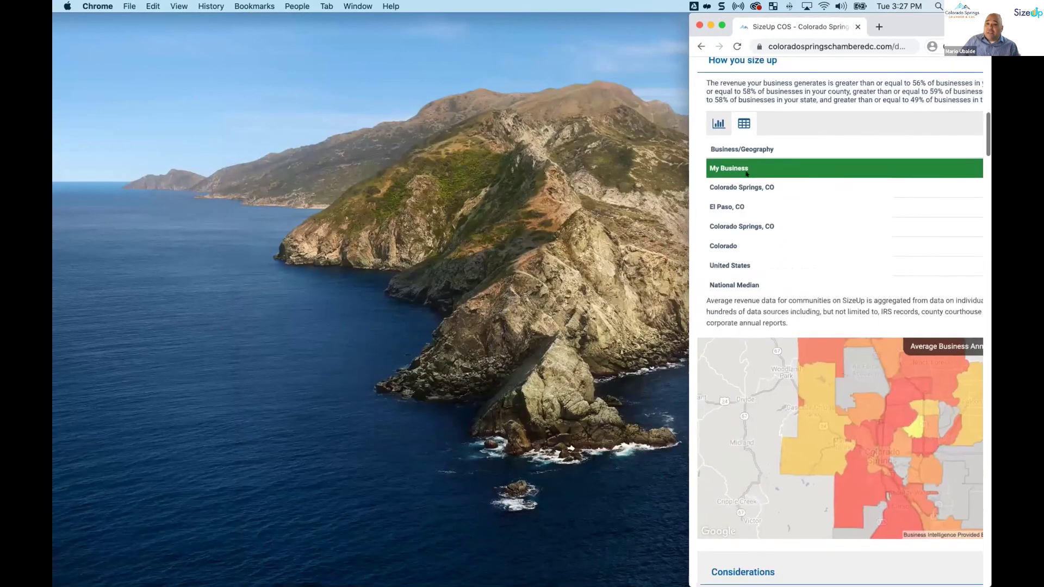
{"action": "scroll", "coordinate": [746, 174], "scroll_direction": "up", "scroll_amount": 5}
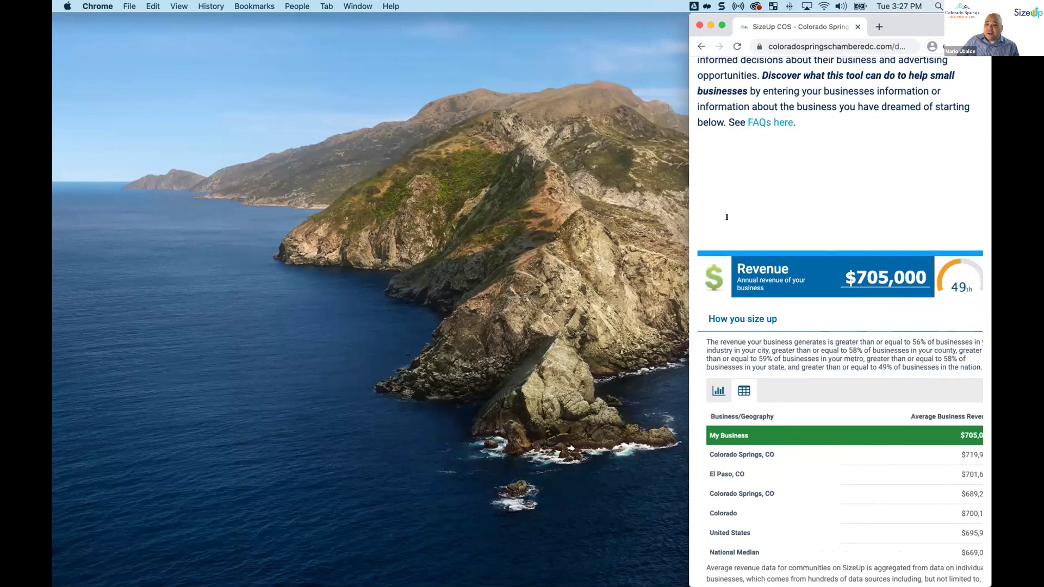
{"action": "left_click_drag", "start_coordinate": [684, 343], "coordinate": [601, 343]}
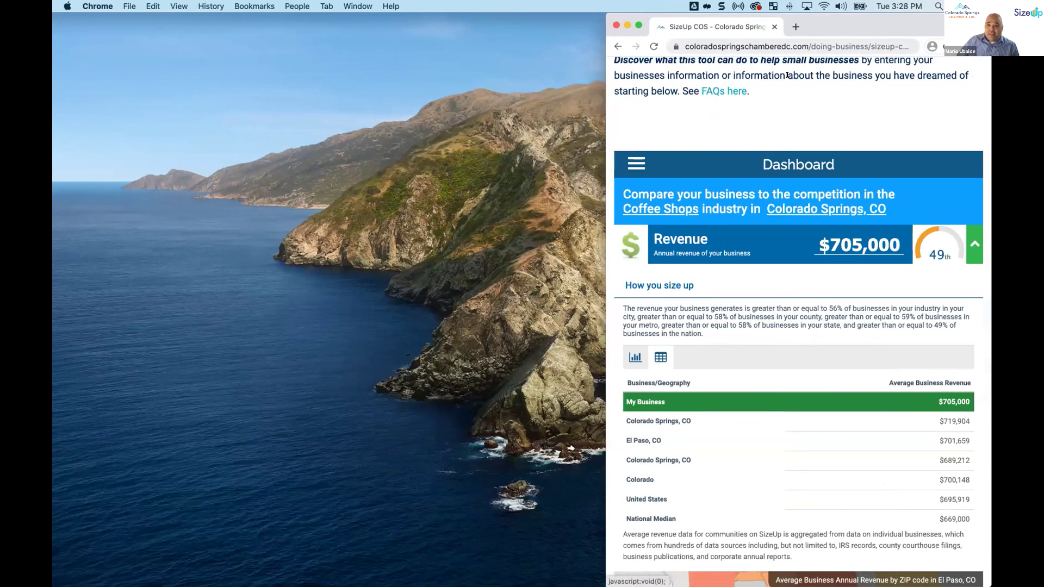
{"action": "double_click", "coordinate": [851, 22]}
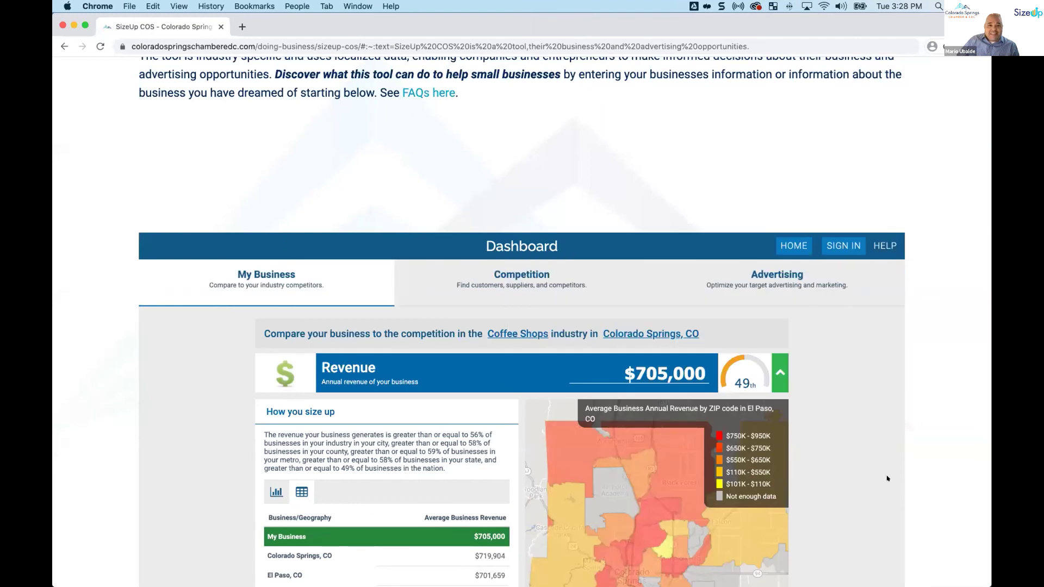
{"action": "scroll", "coordinate": [851, 489], "scroll_direction": "down", "scroll_amount": 5}
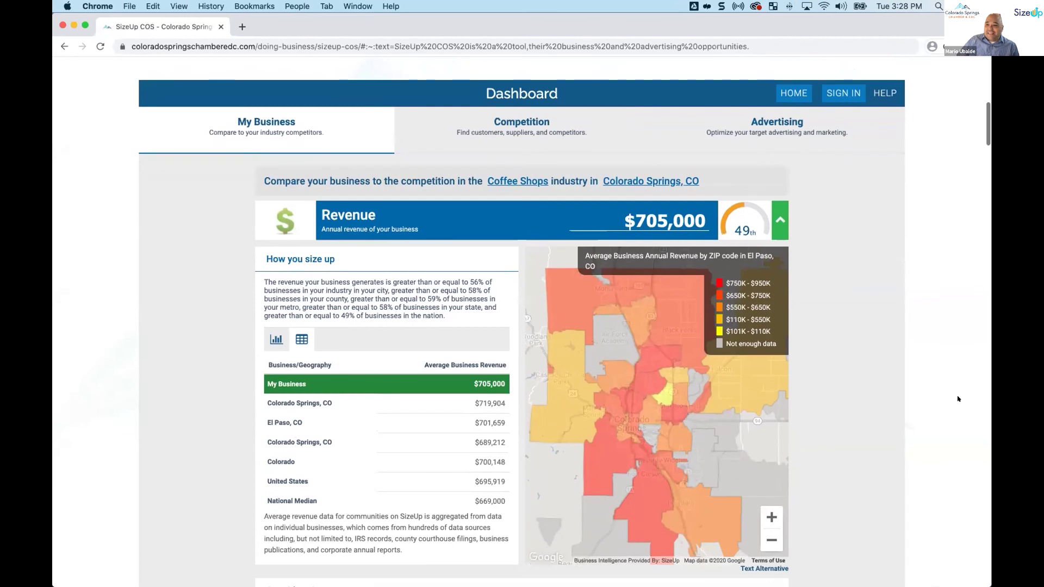